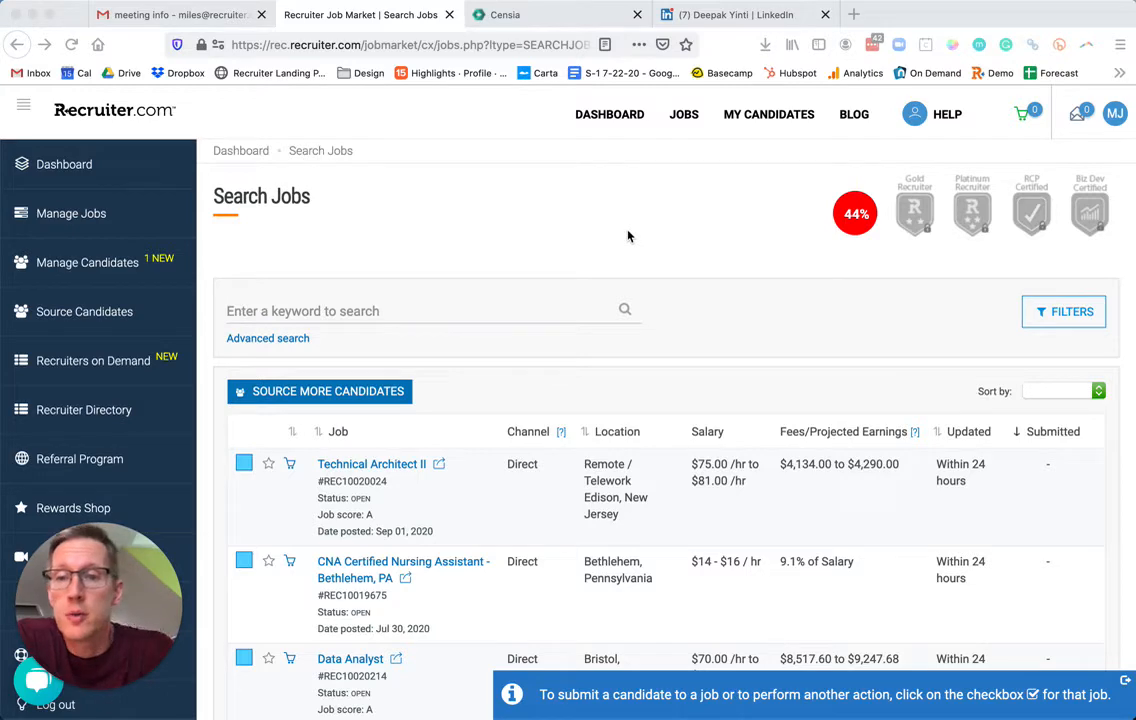
Open the Technical Architect II job details in Recruiter.com.
{"action": "scroll", "coordinate": [640, 231], "scroll_direction": "down", "scroll_amount": 1}
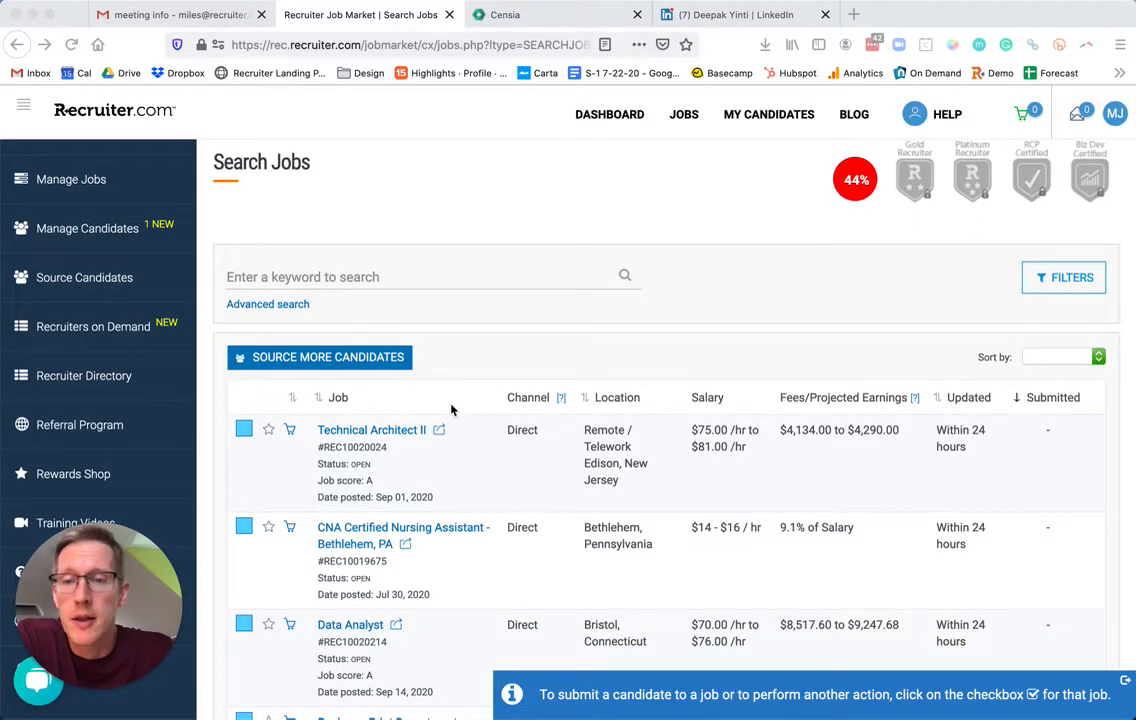
{"action": "left_click", "coordinate": [379, 436]}
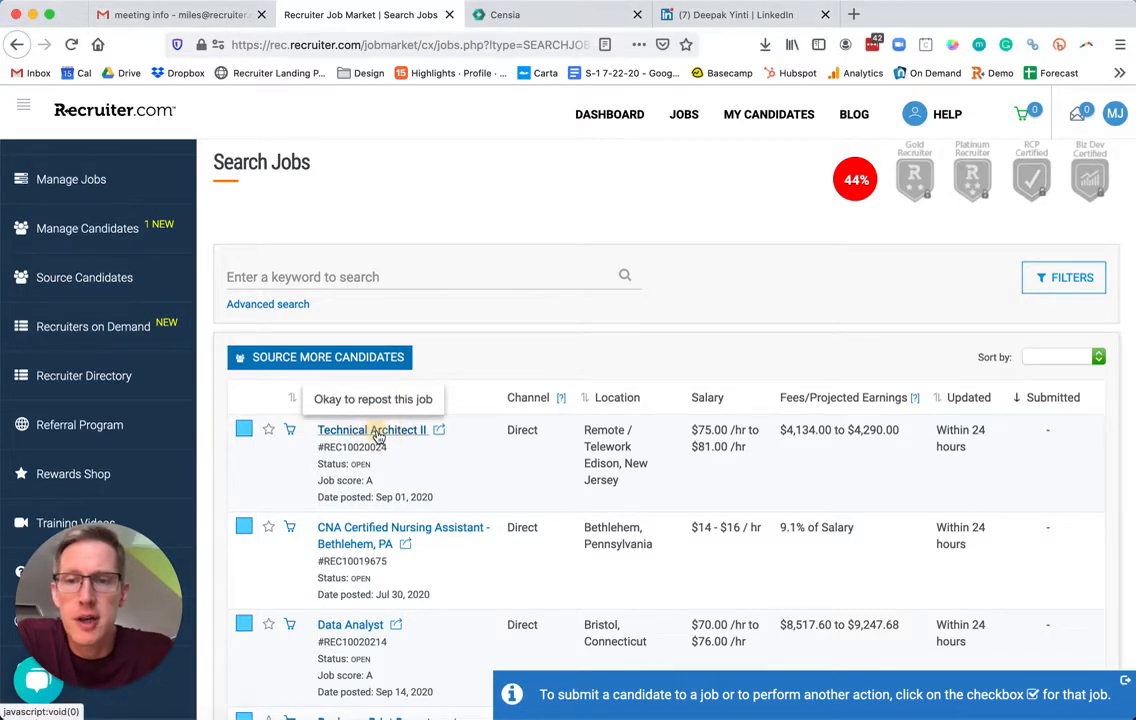
{"action": "left_click", "coordinate": [379, 436]}
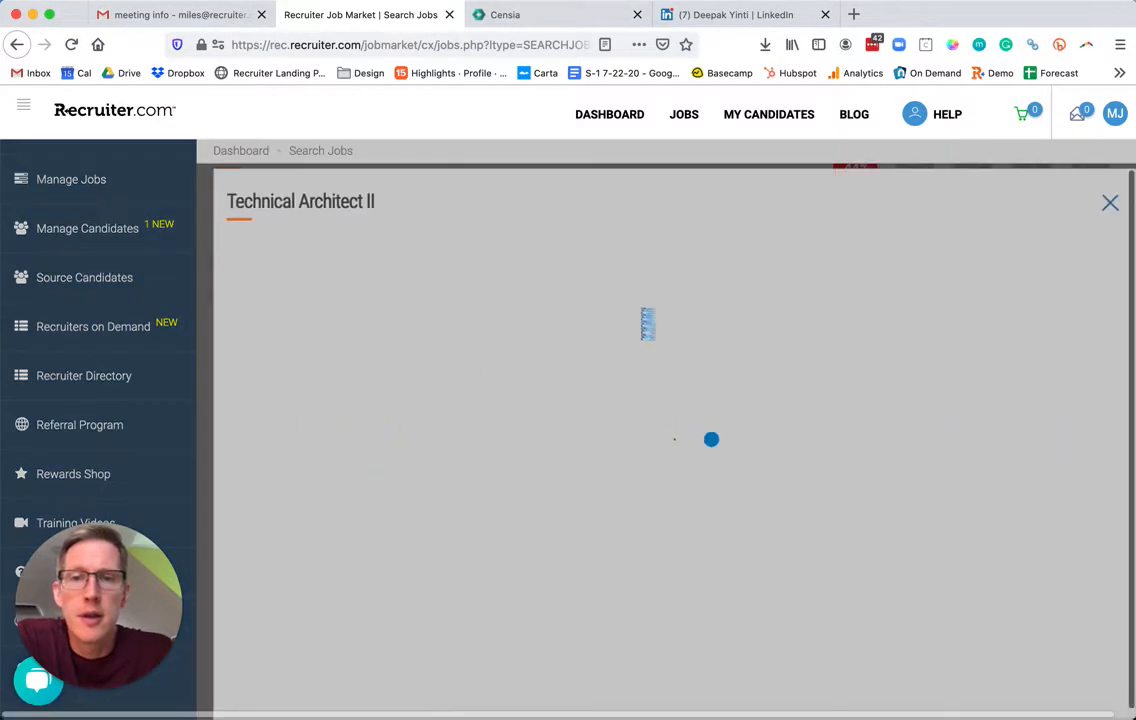
Review the job's contract terms, $75–$81/hr pay range and $689–$715/month commission, then return to Censia.
{"action": "scroll", "coordinate": [642, 318], "scroll_direction": "down", "scroll_amount": 10}
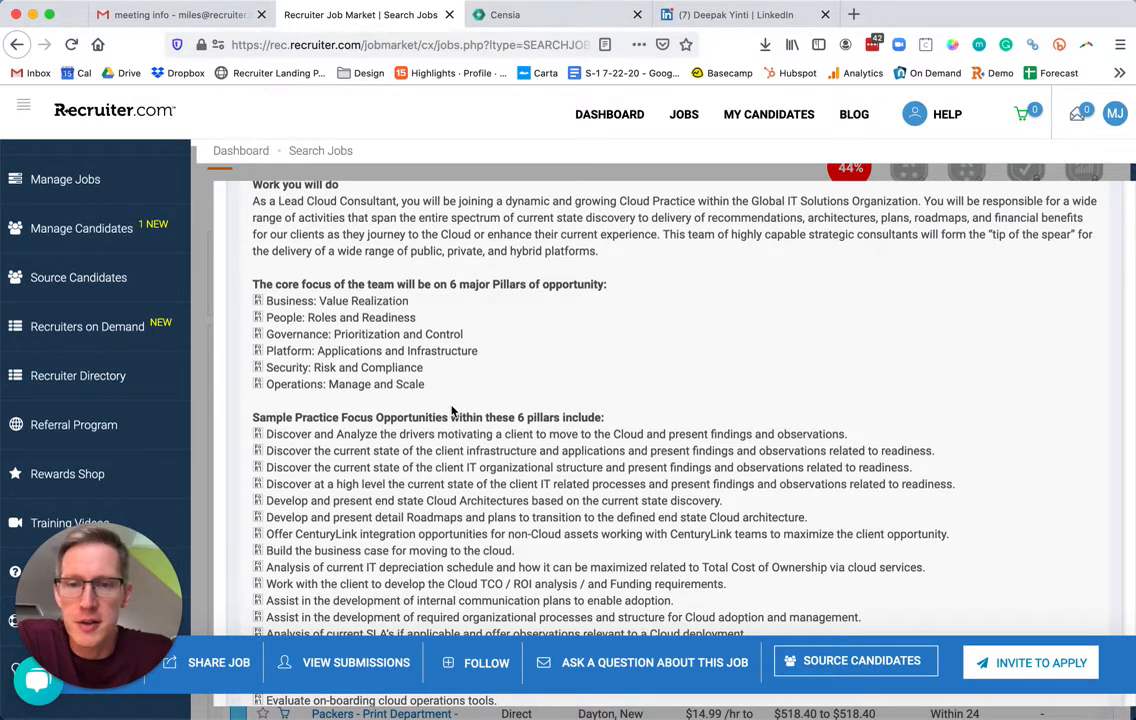
{"action": "scroll", "coordinate": [451, 410], "scroll_direction": "down", "scroll_amount": 2}
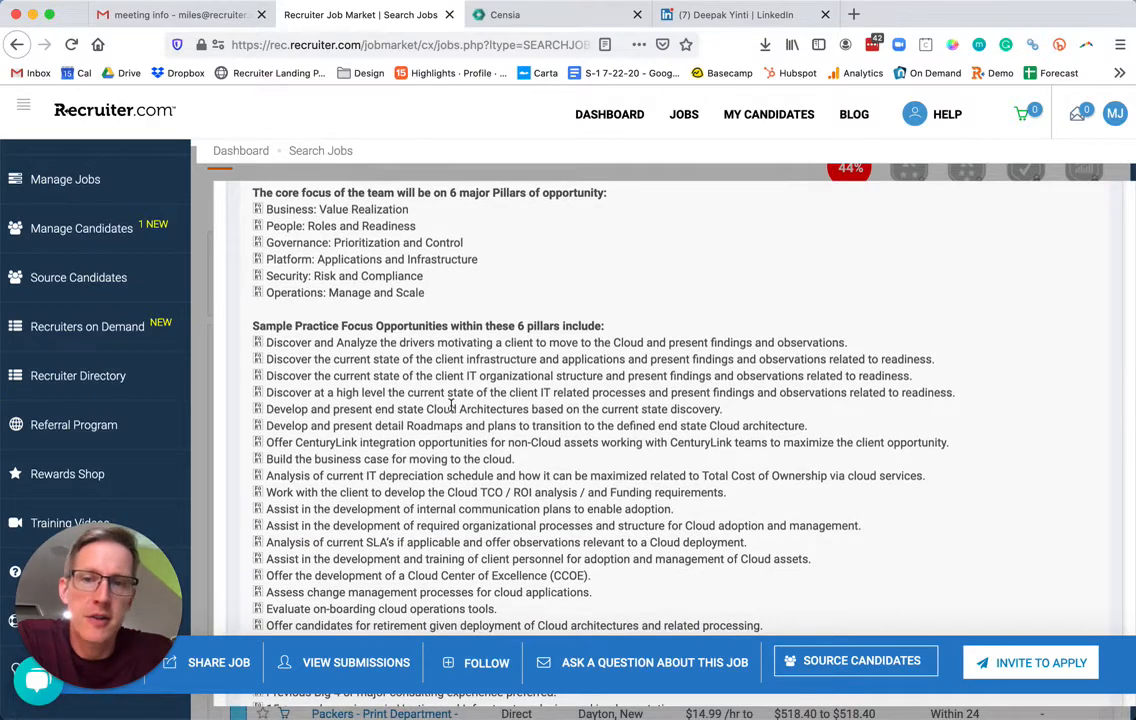
{"action": "scroll", "coordinate": [451, 403], "scroll_direction": "down", "scroll_amount": 2}
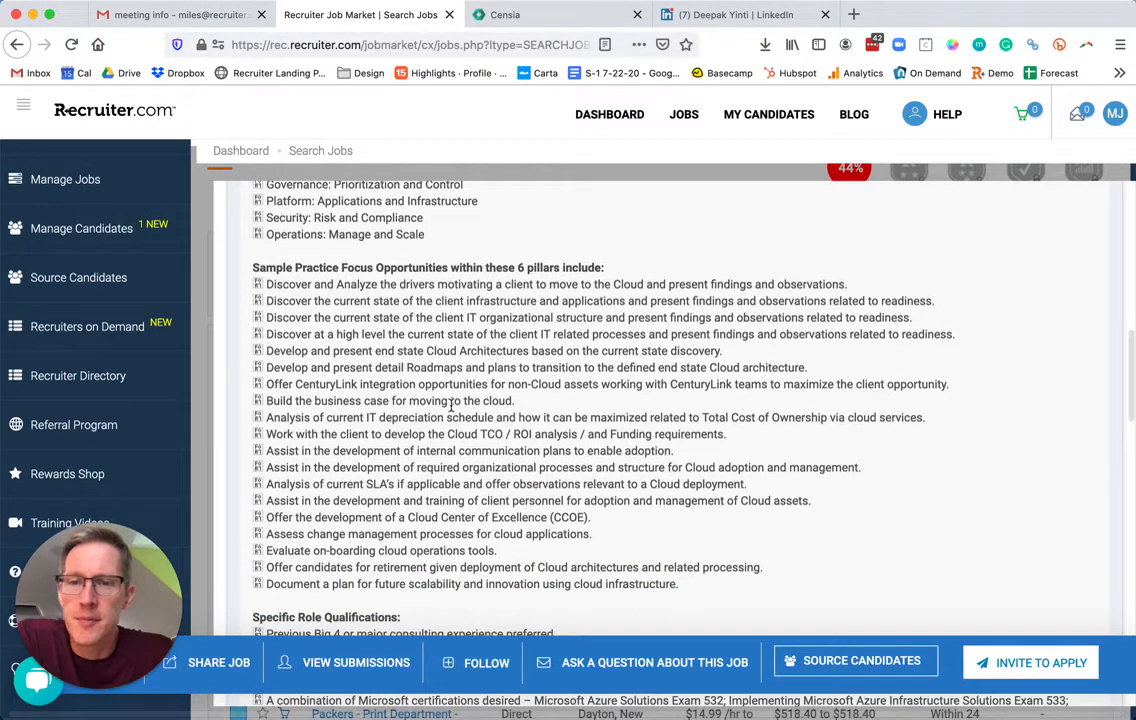
{"action": "scroll", "coordinate": [451, 403], "scroll_direction": "down", "scroll_amount": 9}
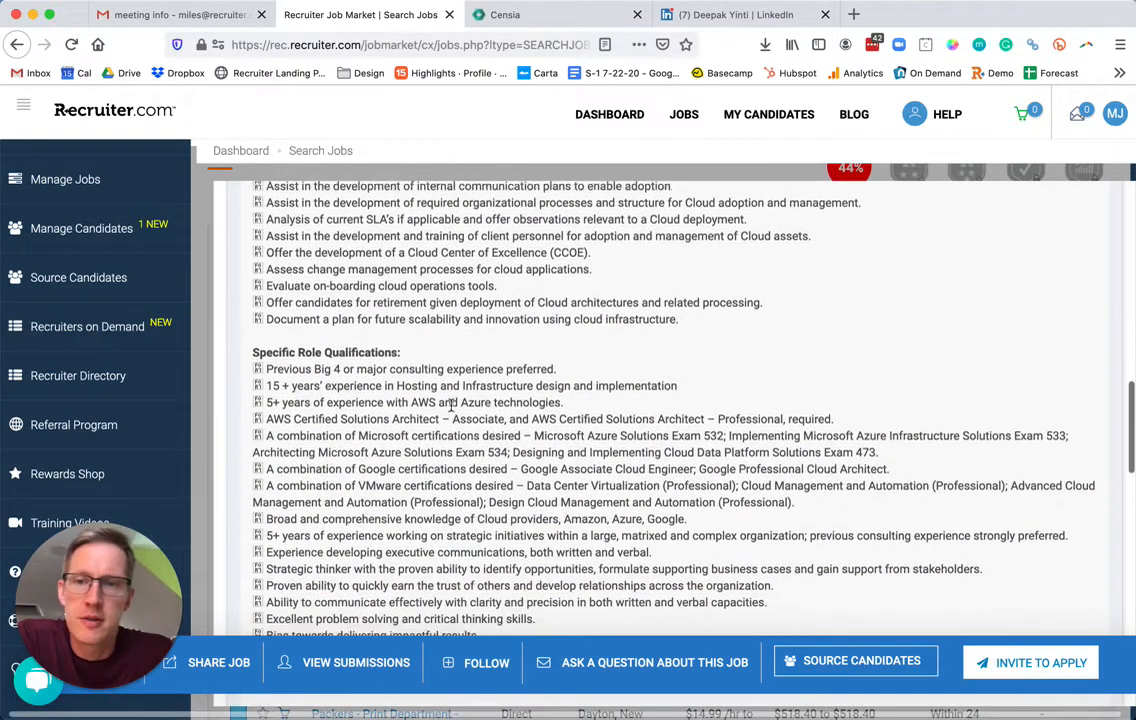
{"action": "scroll", "coordinate": [451, 403], "scroll_direction": "down", "scroll_amount": 4}
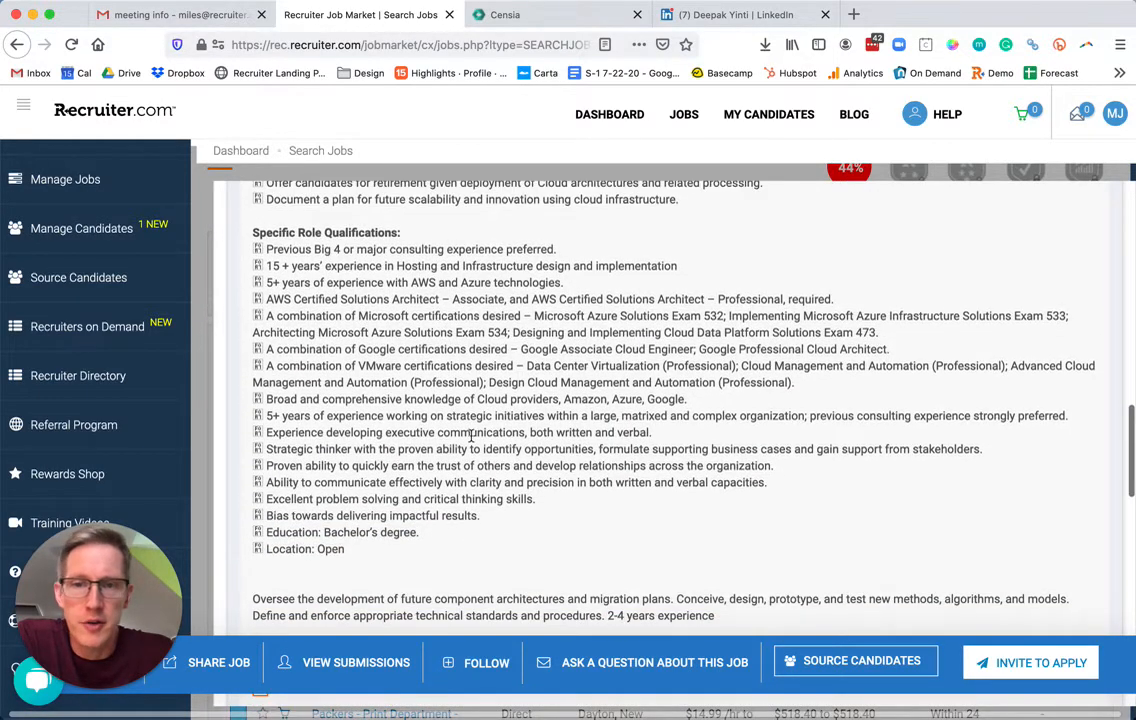
{"action": "scroll", "coordinate": [422, 352], "scroll_direction": "up", "scroll_amount": 20}
{"action": "scroll", "coordinate": [470, 436], "scroll_direction": "up", "scroll_amount": 5}
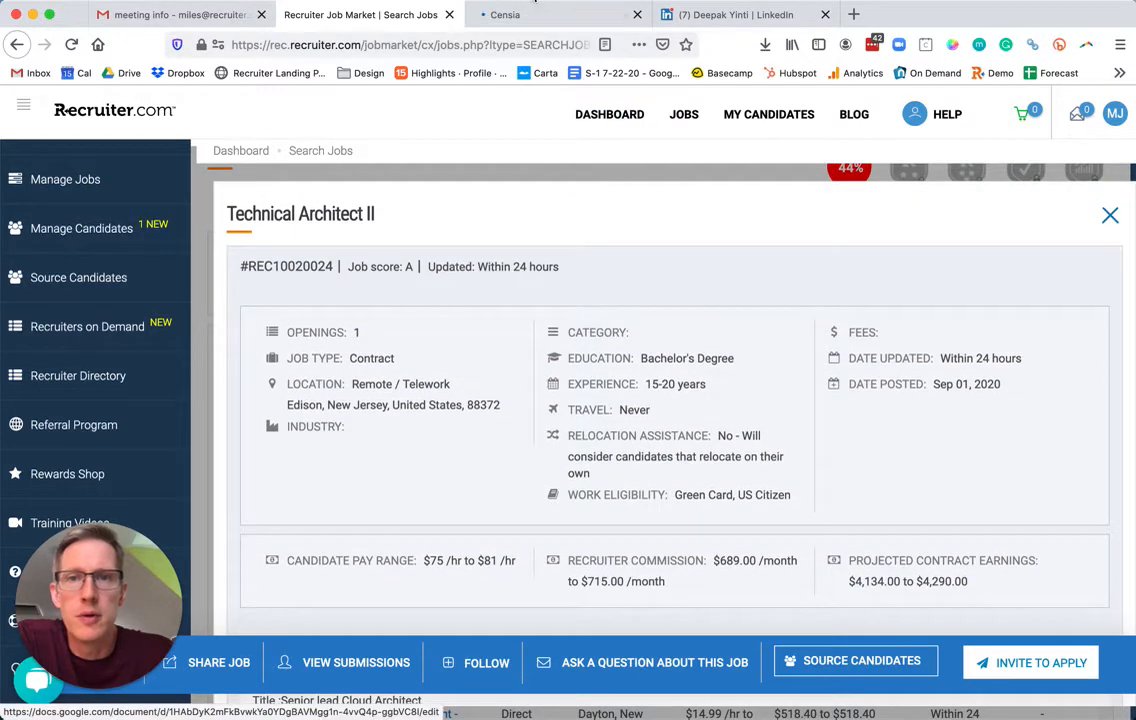
{"action": "left_click", "coordinate": [532, 13]}
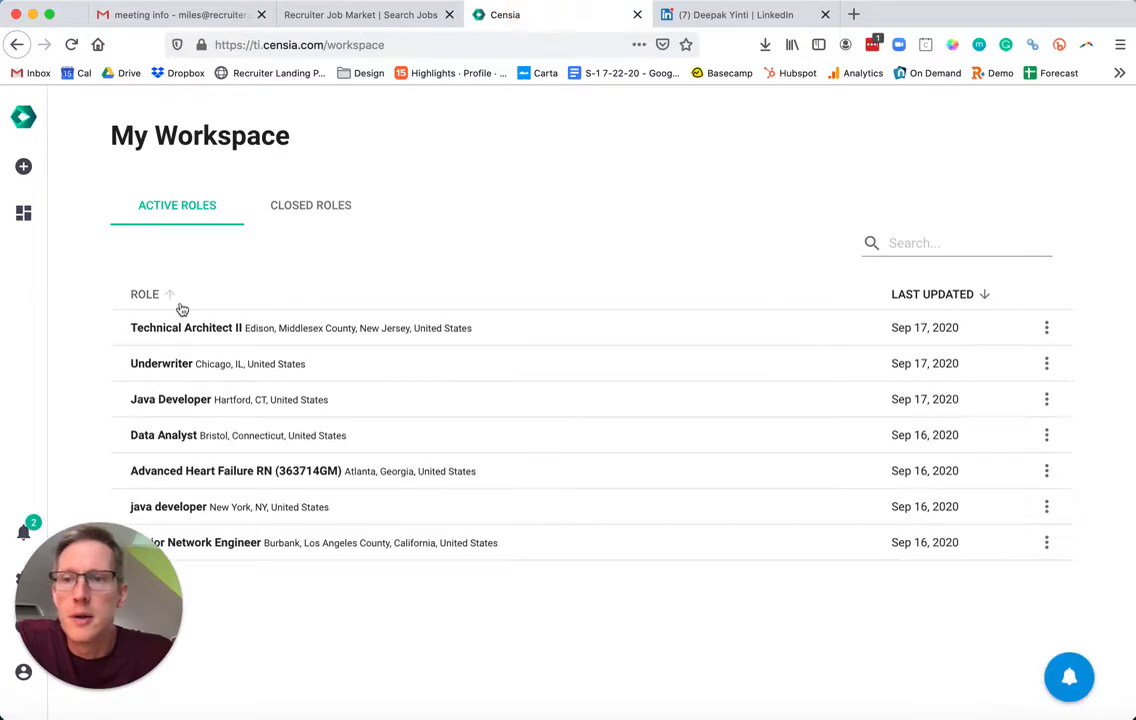
Open Censia's Technical Architect II role and review its Ideal Candidate Model inputs and empty candidate list.
{"action": "left_click", "coordinate": [198, 333]}
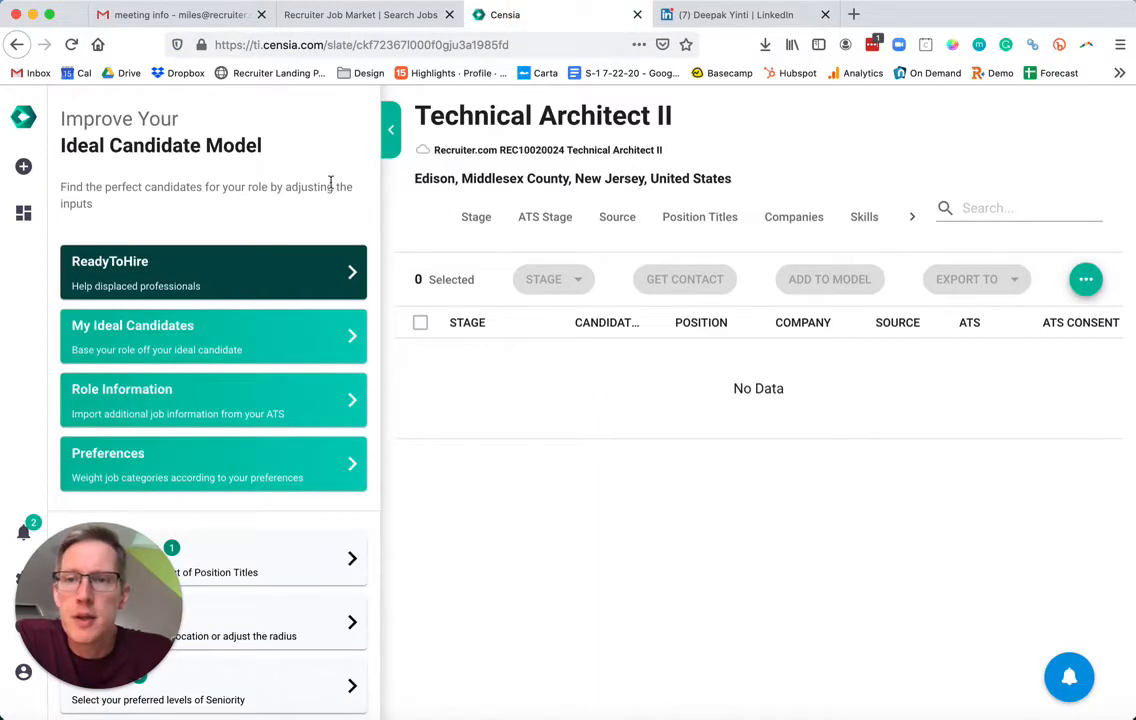
{"action": "scroll", "coordinate": [330, 203], "scroll_direction": "down", "scroll_amount": 2}
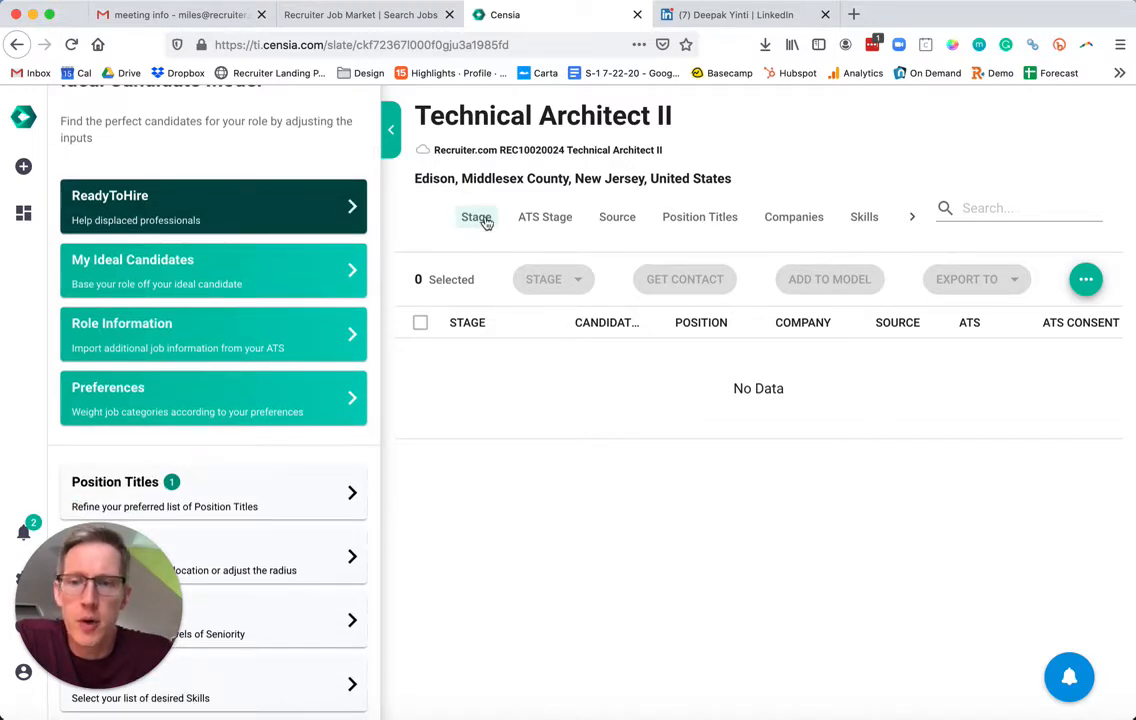
{"action": "mouse_move", "coordinate": [326, 206]}
{"action": "scroll", "coordinate": [326, 206], "scroll_direction": "down", "scroll_amount": 2}
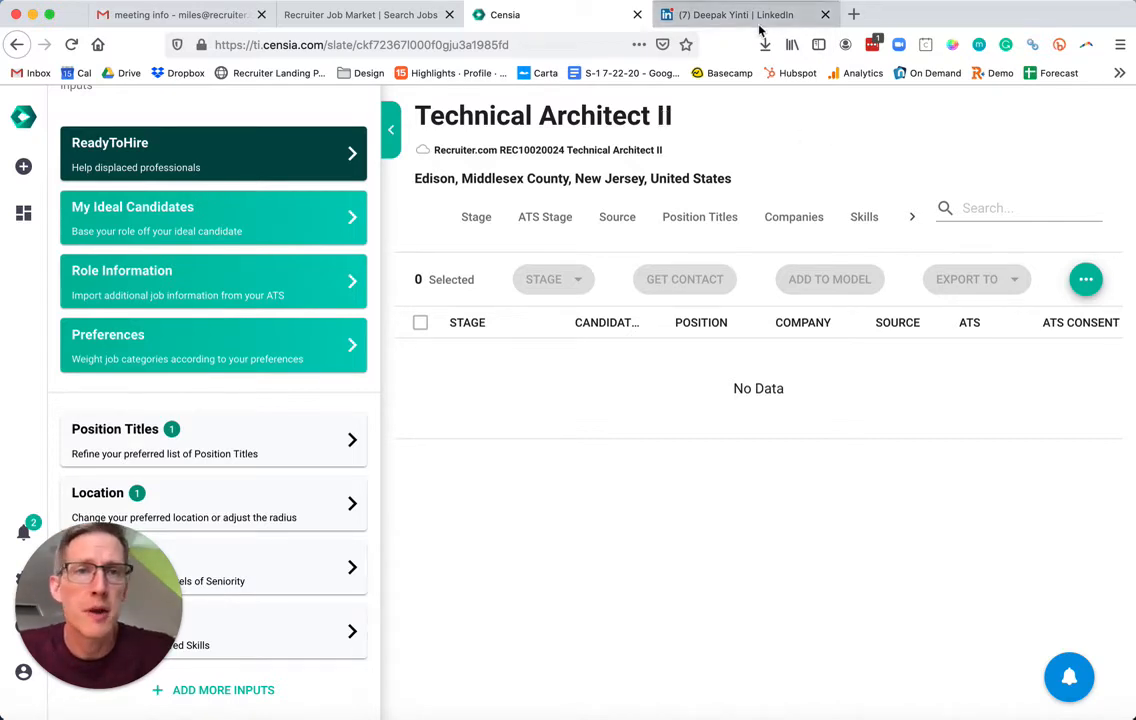
{"action": "left_click", "coordinate": [670, 20]}
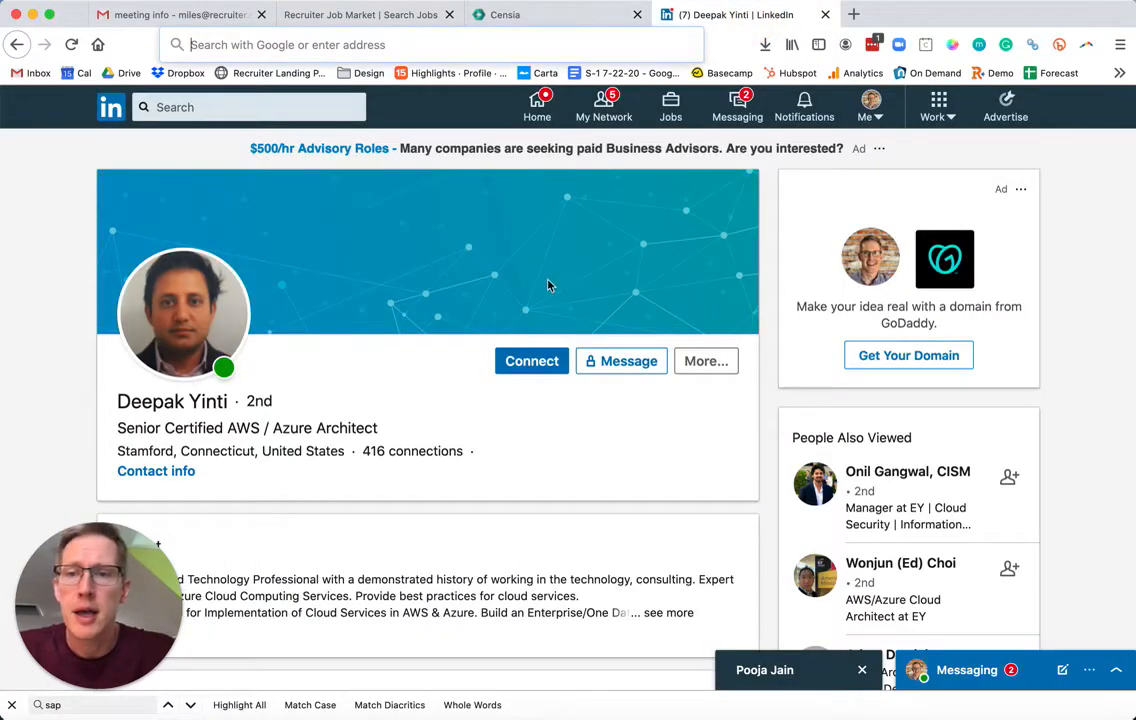
{"action": "scroll", "coordinate": [548, 286], "scroll_direction": "down", "scroll_amount": 2}
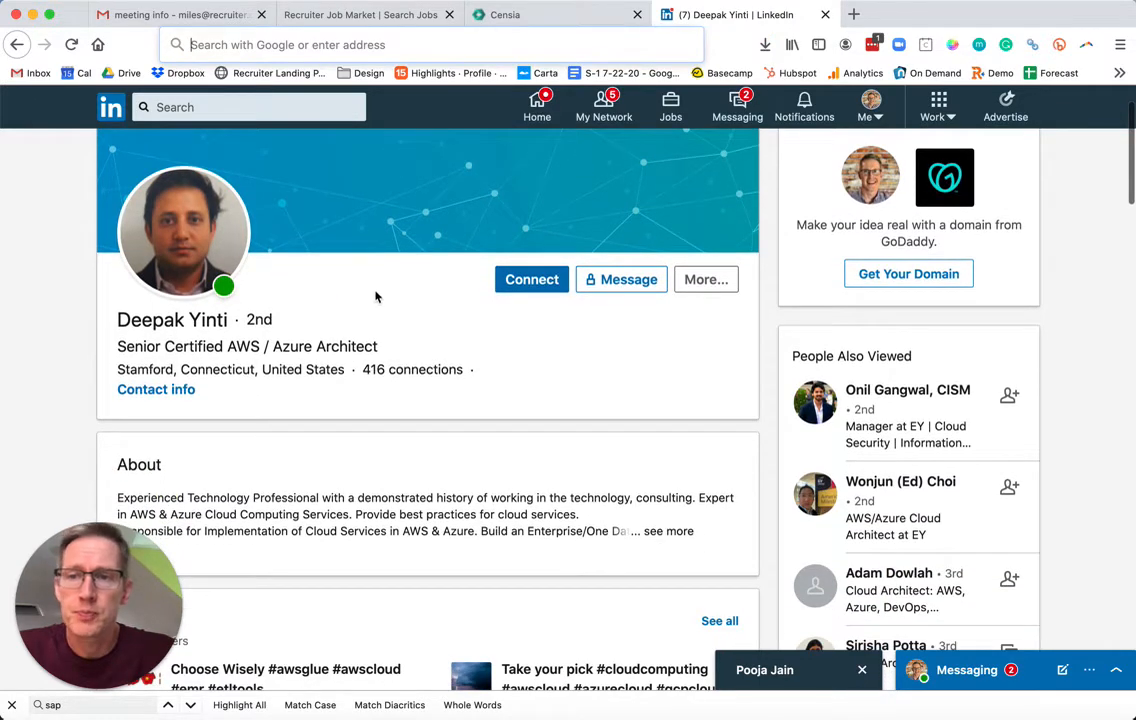
{"action": "scroll", "coordinate": [413, 304], "scroll_direction": "down", "scroll_amount": 5}
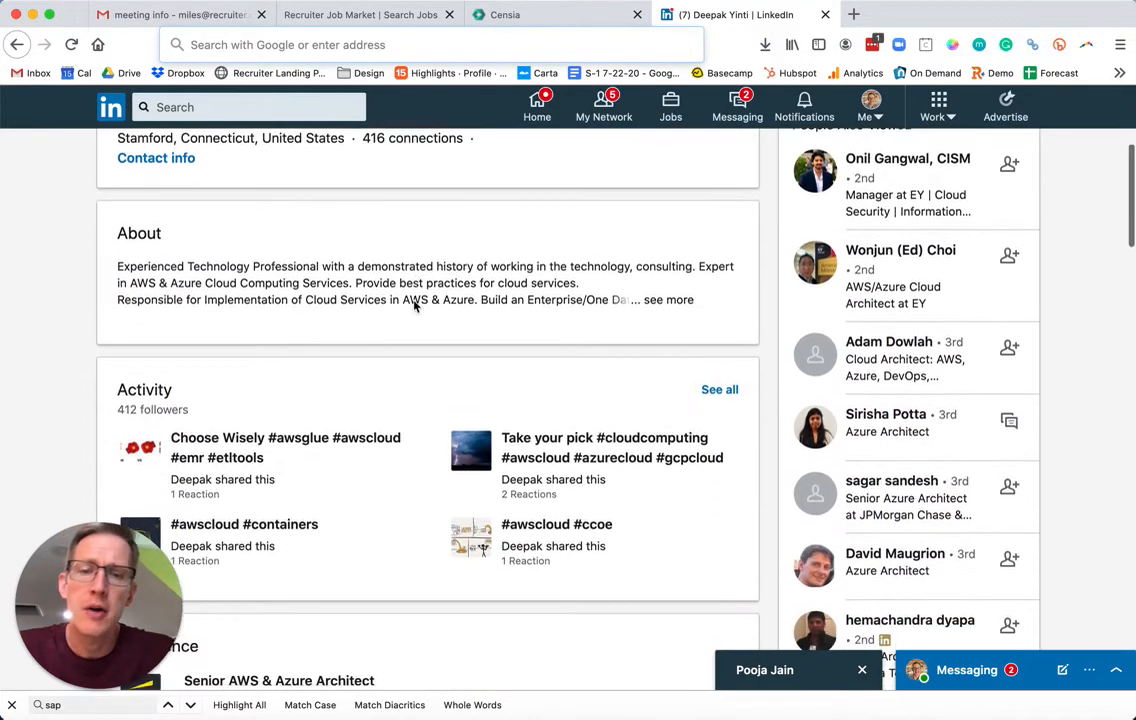
{"action": "scroll", "coordinate": [414, 305], "scroll_direction": "down", "scroll_amount": 3}
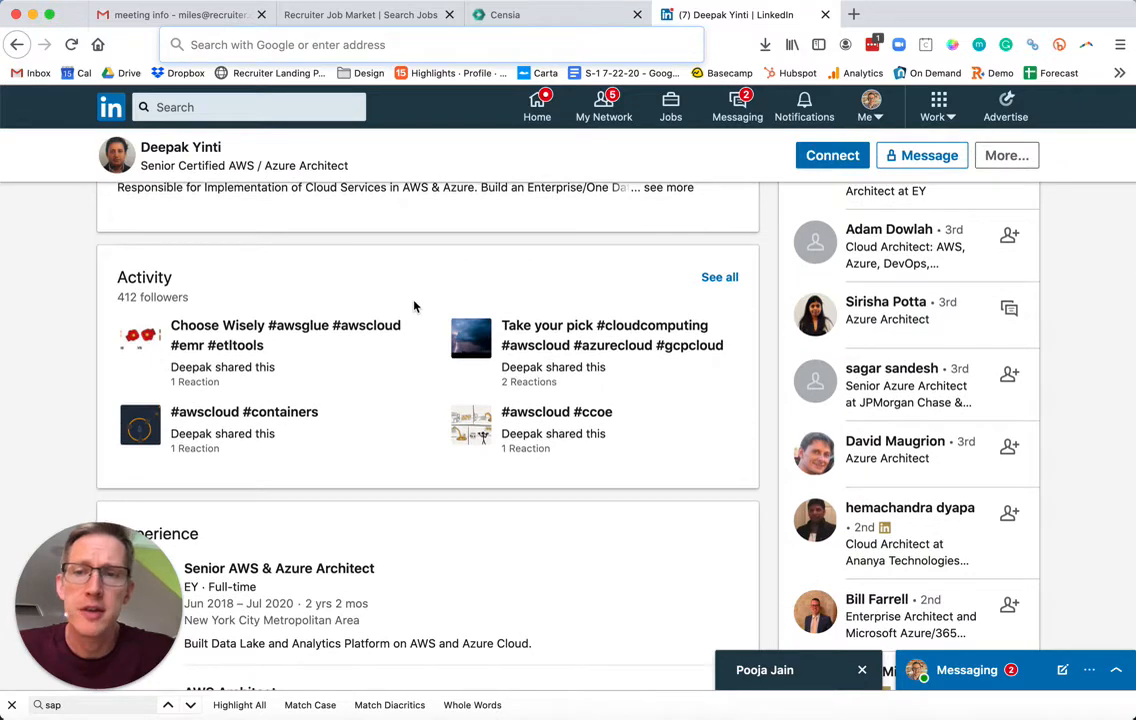
{"action": "scroll", "coordinate": [414, 306], "scroll_direction": "up", "scroll_amount": 1}
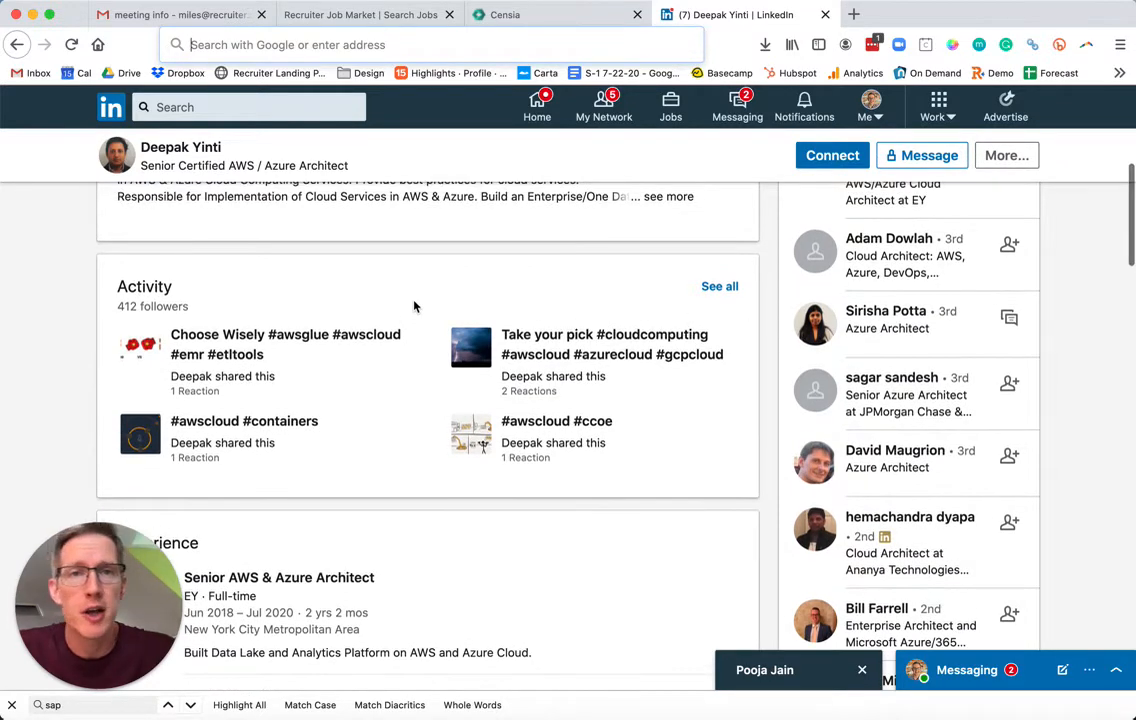
{"action": "scroll", "coordinate": [414, 306], "scroll_direction": "up", "scroll_amount": 10}
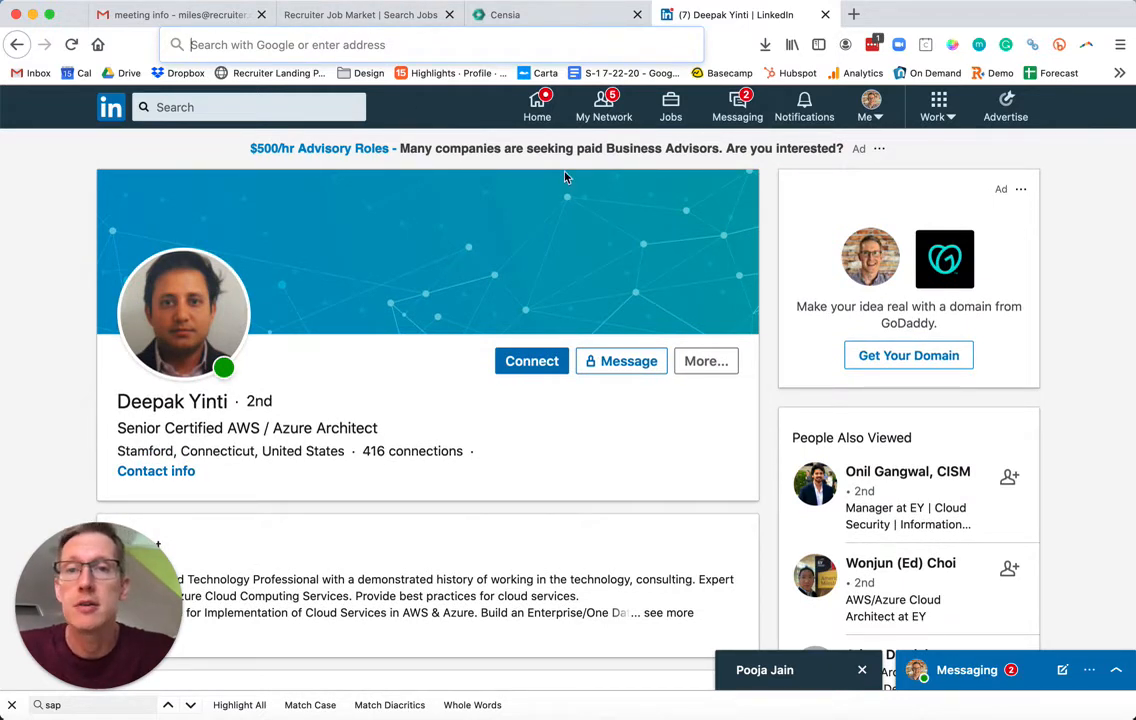
Add the Senior Solution Architect's LinkedIn profile as an ideal candidate for Technical Architect II and apply.
{"action": "left_click", "coordinate": [566, 16]}
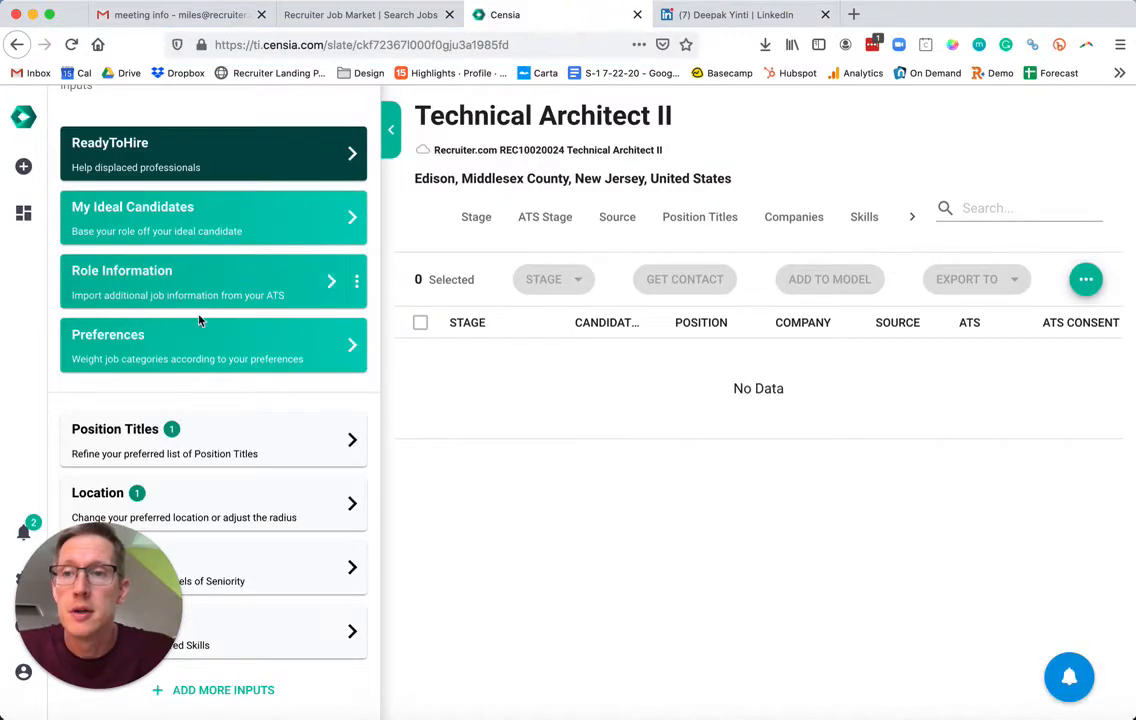
{"action": "left_click", "coordinate": [214, 212]}
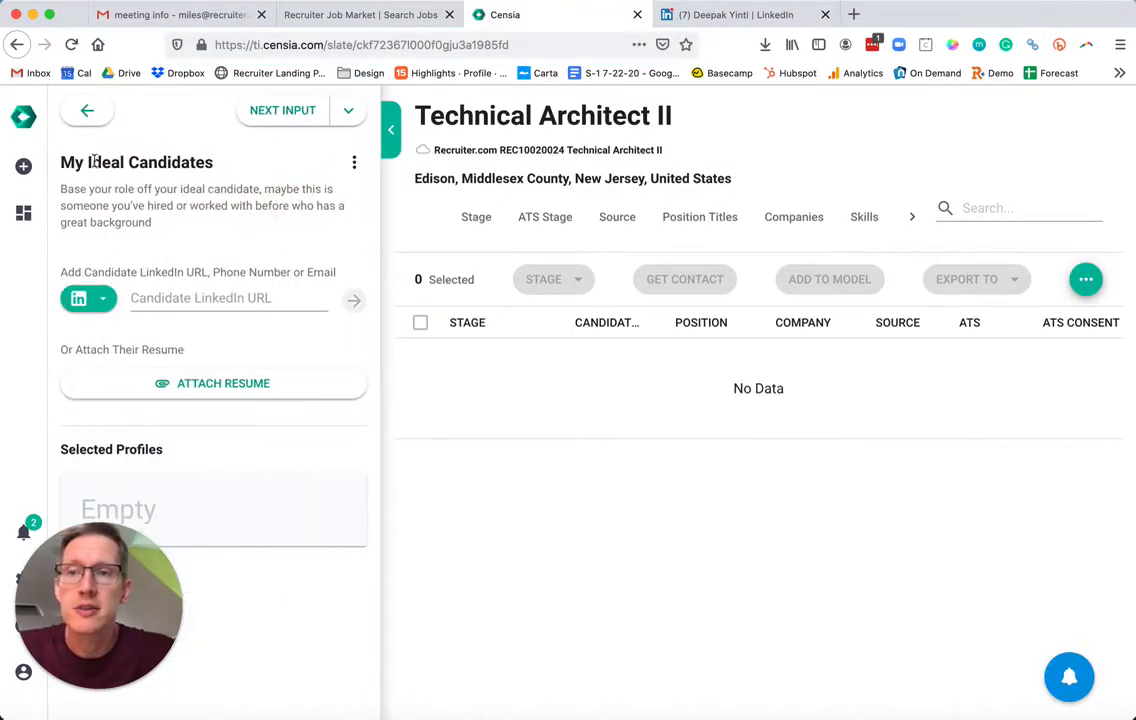
{"action": "left_click", "coordinate": [232, 300]}
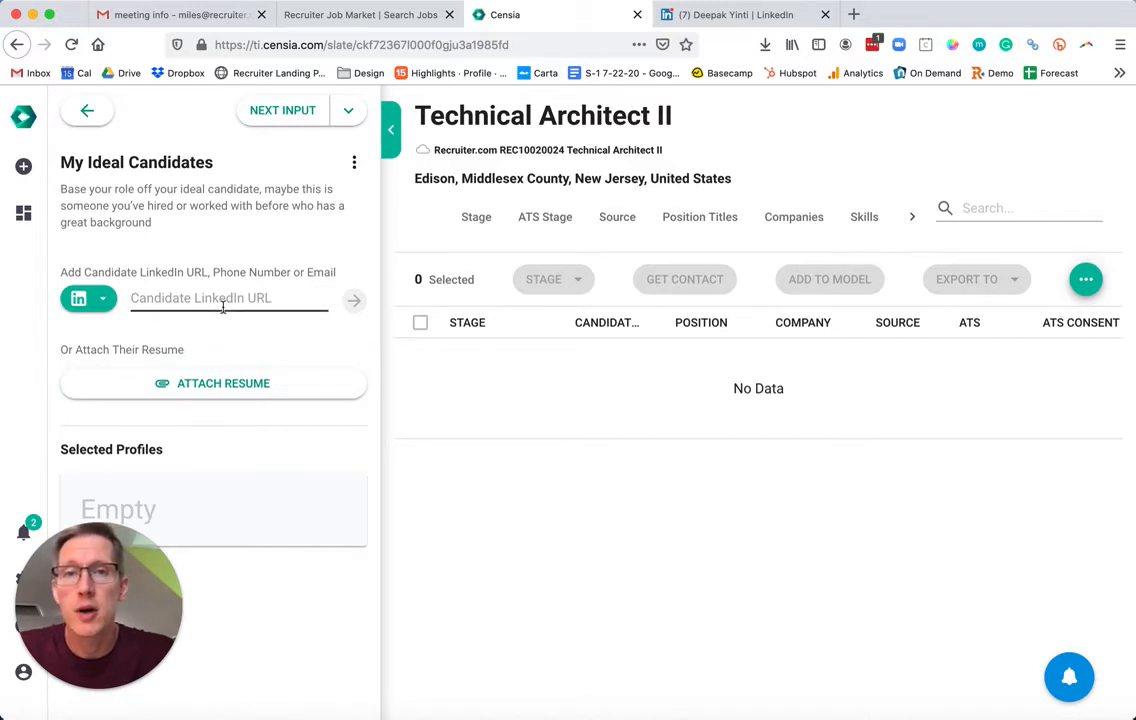
{"action": "left_click", "coordinate": [217, 302]}
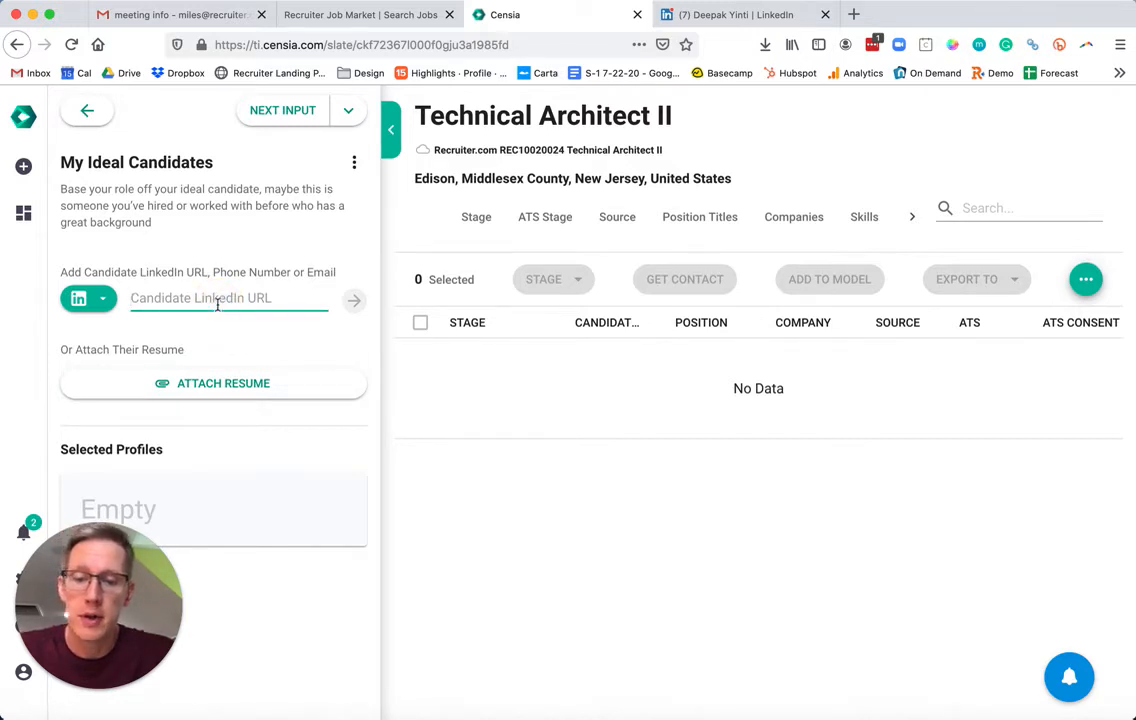
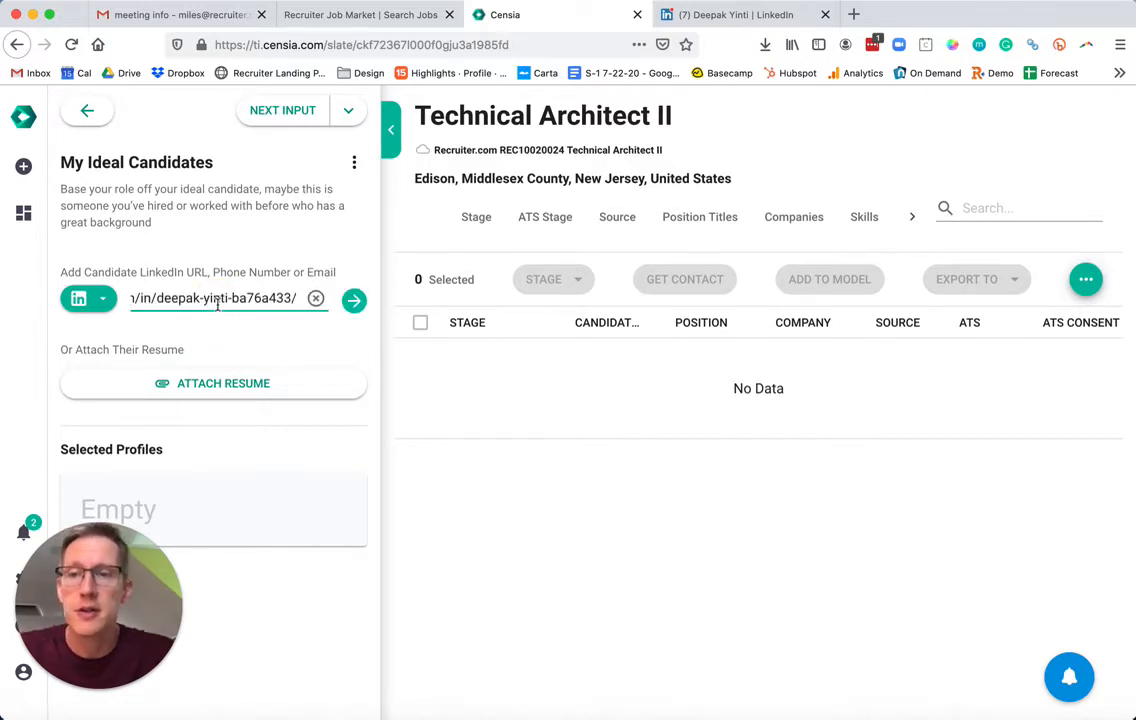
{"action": "left_click", "coordinate": [354, 302]}
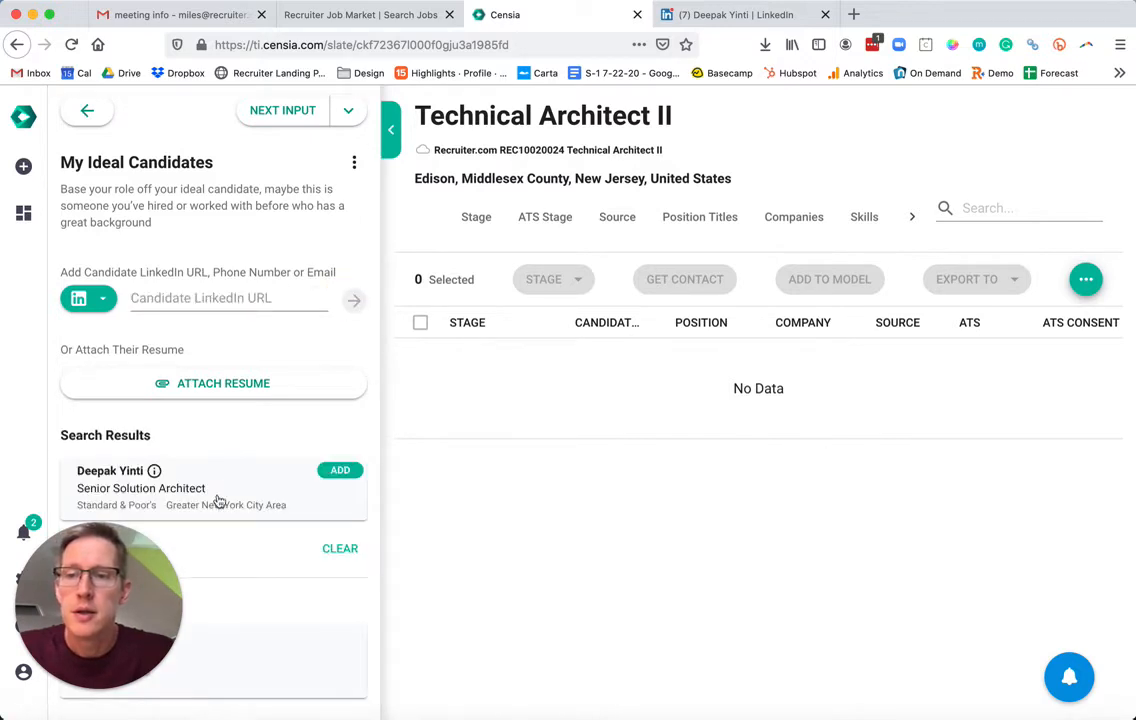
{"action": "left_click", "coordinate": [341, 471]}
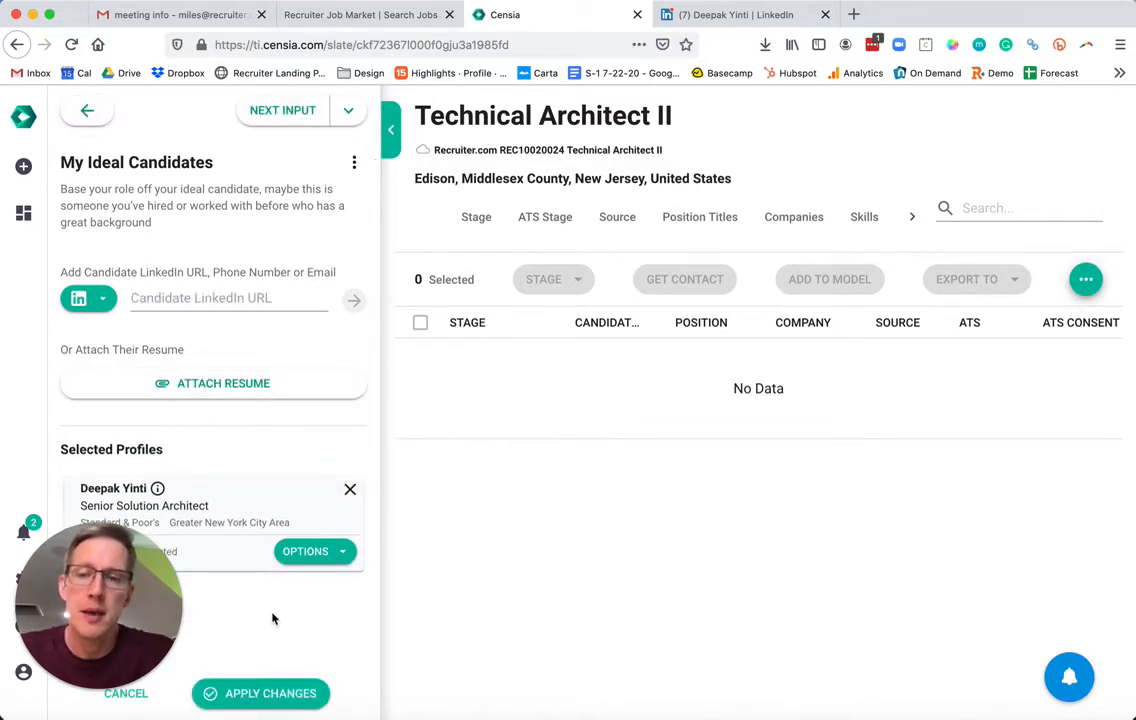
{"action": "left_click", "coordinate": [245, 697]}
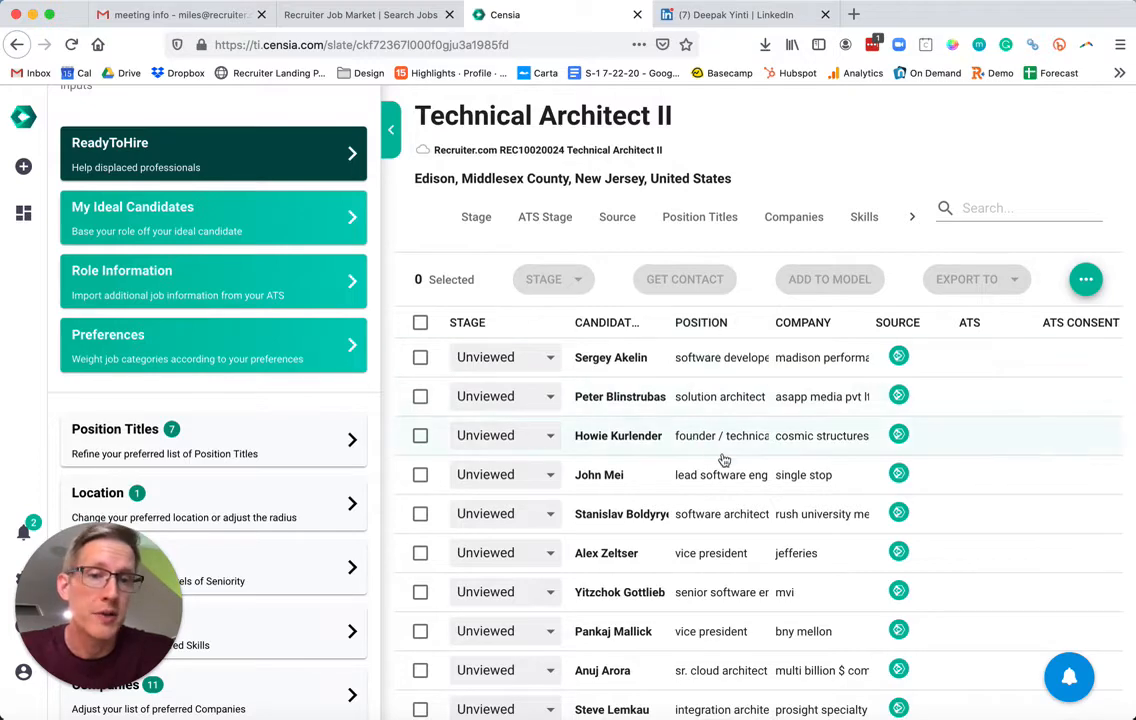
{"action": "scroll", "coordinate": [724, 459], "scroll_direction": "down", "scroll_amount": 3}
{"action": "scroll", "coordinate": [724, 459], "scroll_direction": "up", "scroll_amount": 3}
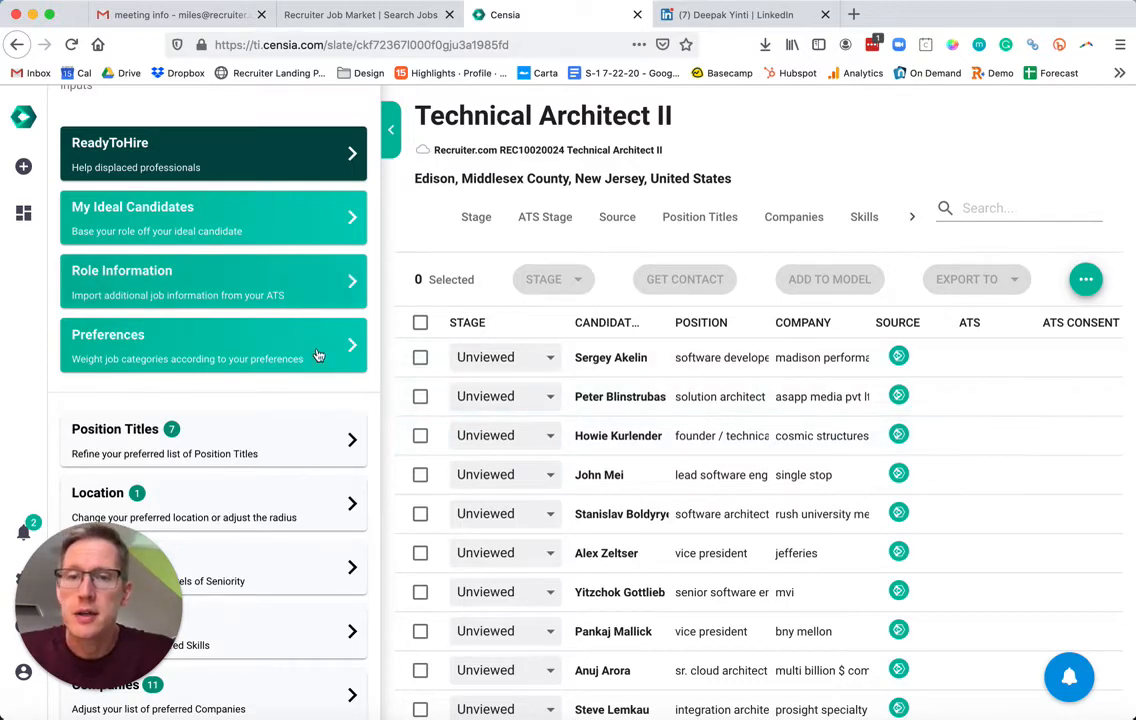
{"action": "scroll", "coordinate": [321, 418], "scroll_direction": "down", "scroll_amount": 5}
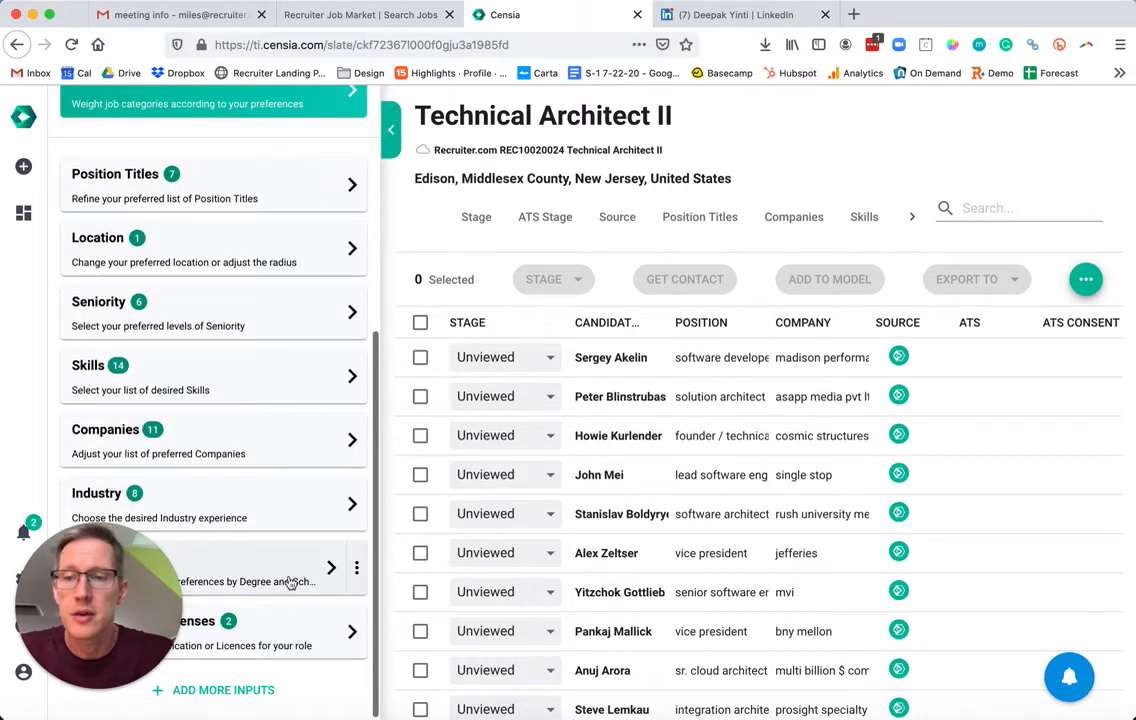
Set azure to Must-Have, solution architecture to Important, capital markets to Exclude, and keep soa as Useful.
{"action": "left_click", "coordinate": [258, 374]}
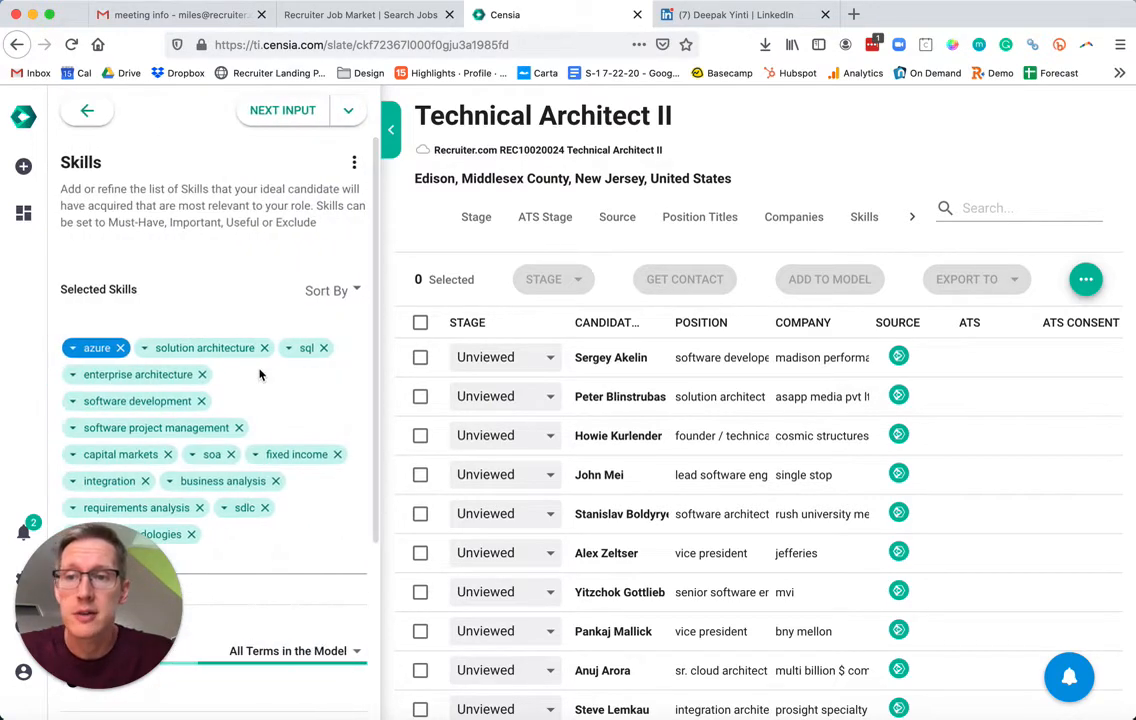
{"action": "scroll", "coordinate": [281, 272], "scroll_direction": "down", "scroll_amount": 2}
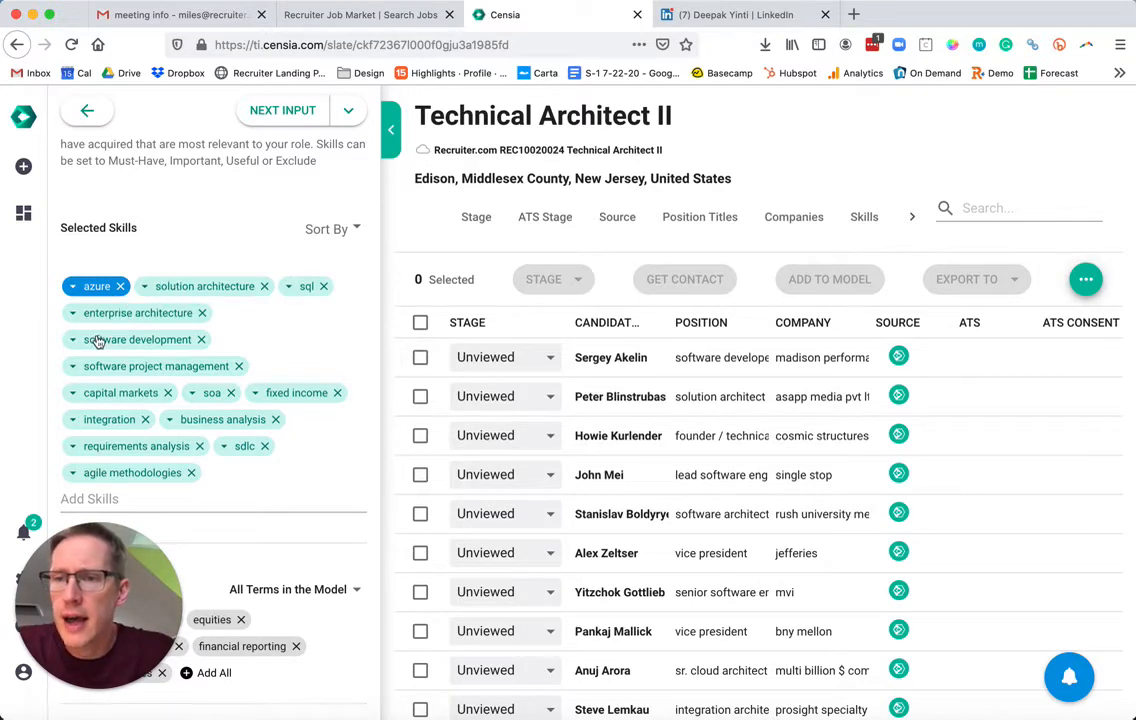
{"action": "left_click", "coordinate": [72, 286]}
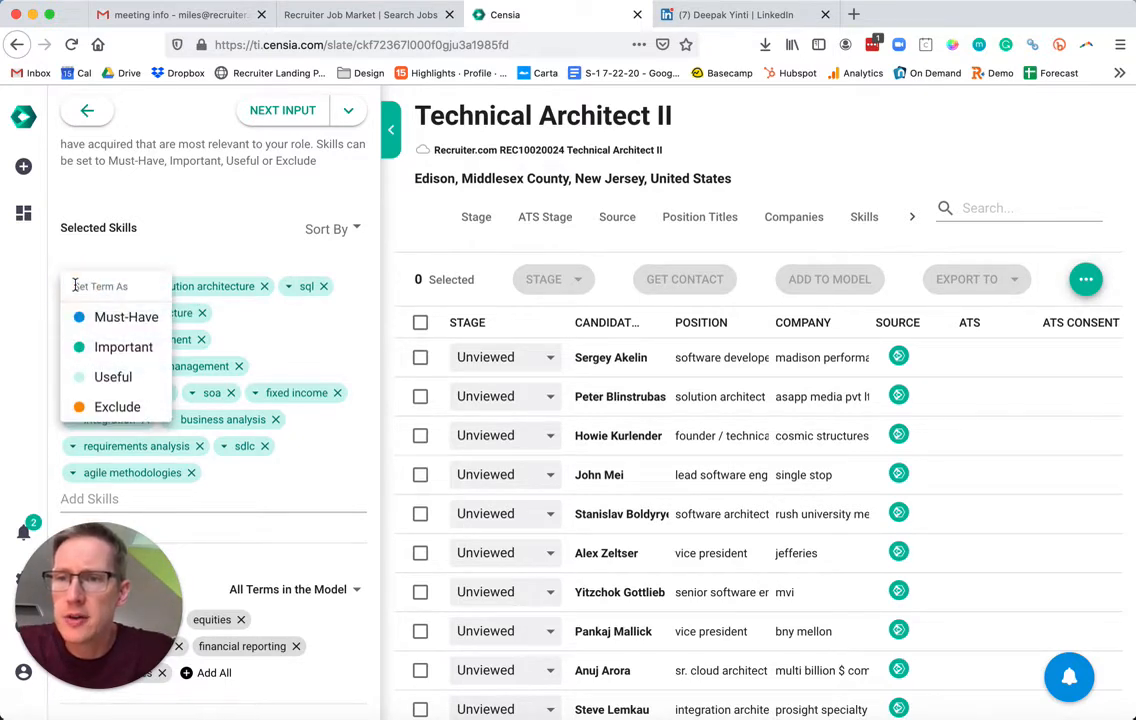
{"action": "left_click", "coordinate": [117, 317]}
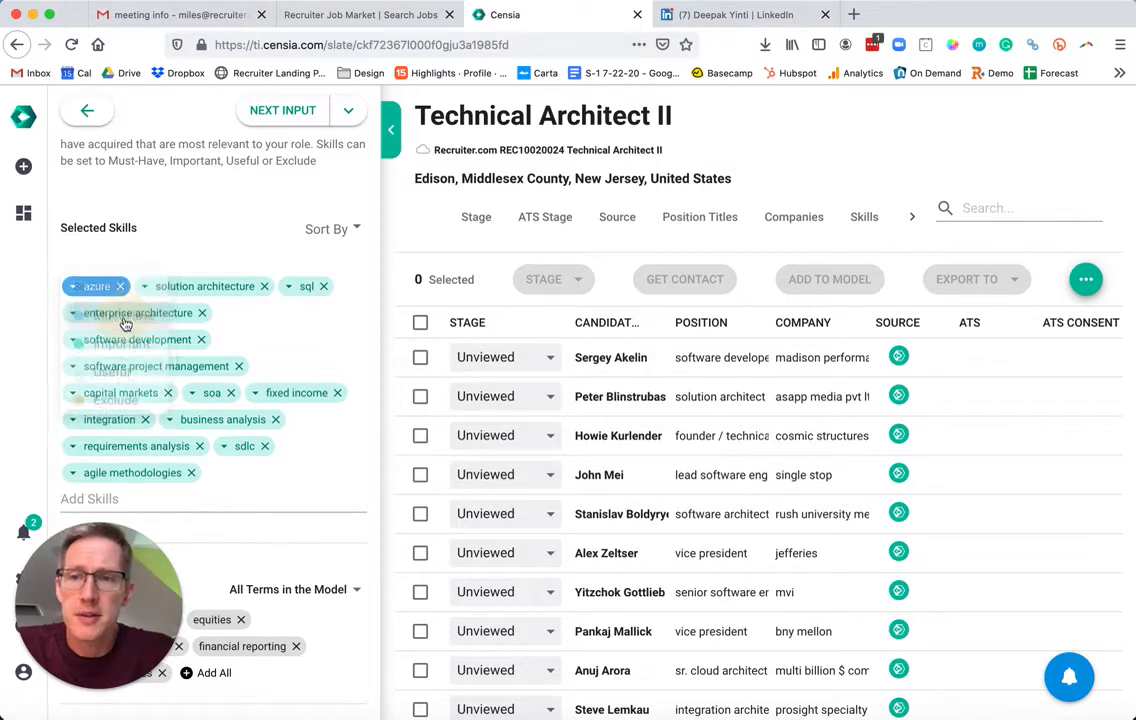
{"action": "left_click", "coordinate": [144, 286]}
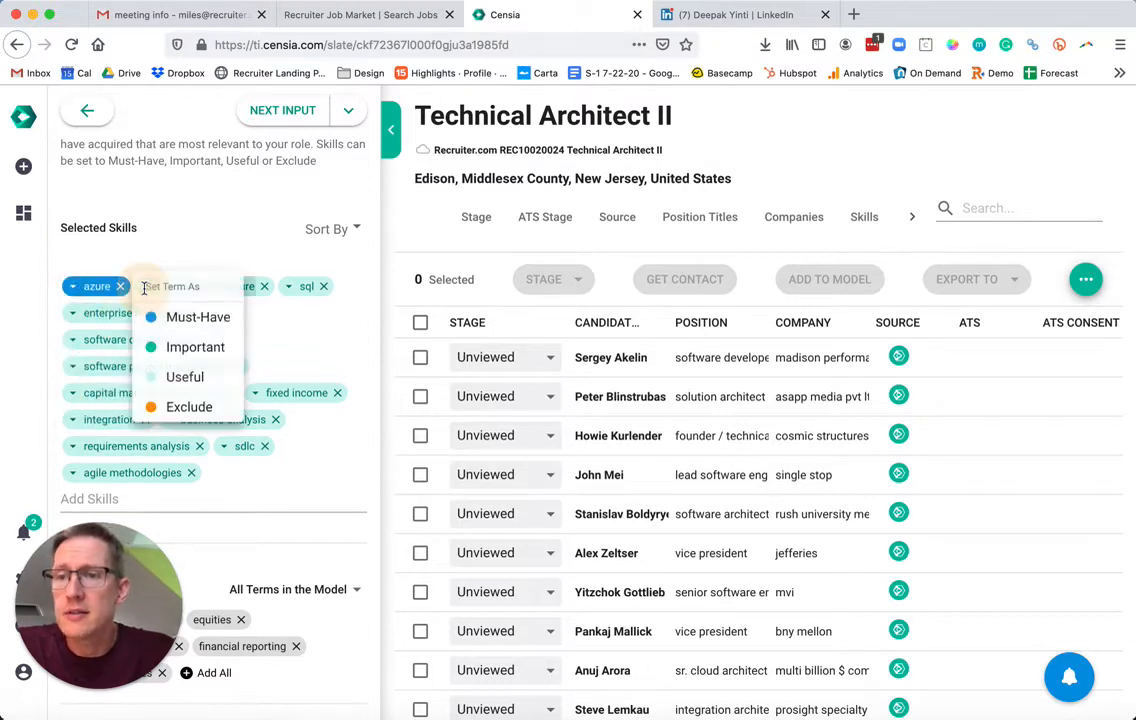
{"action": "left_click", "coordinate": [170, 347]}
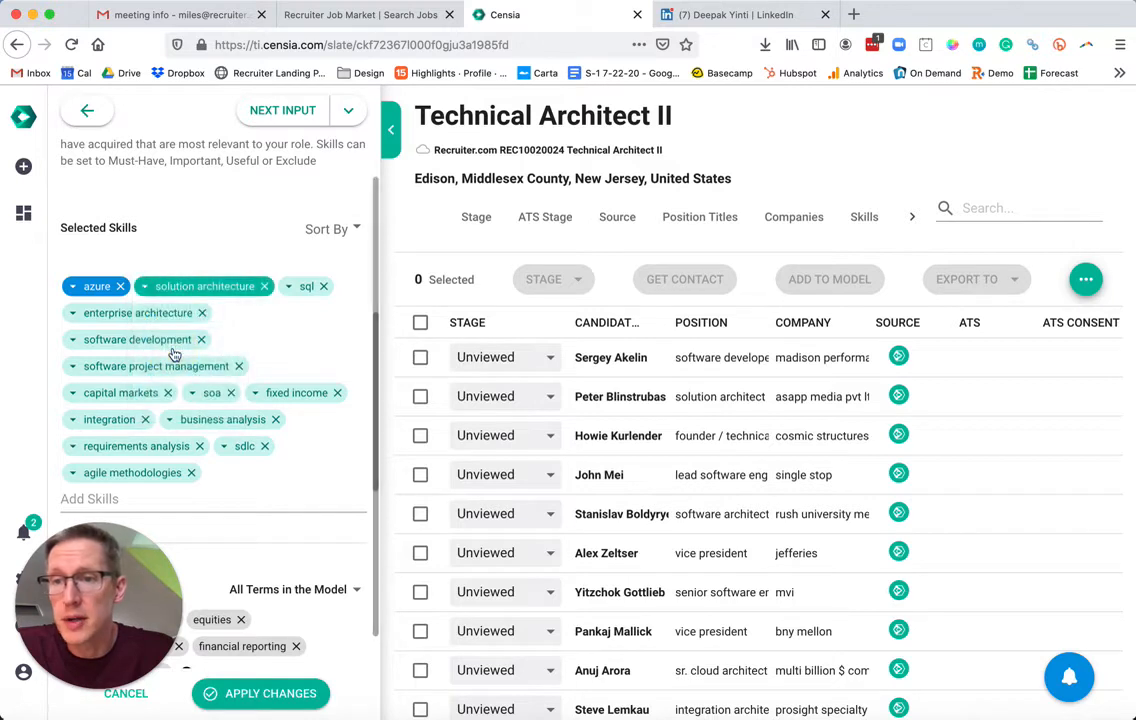
{"action": "left_click", "coordinate": [73, 392]}
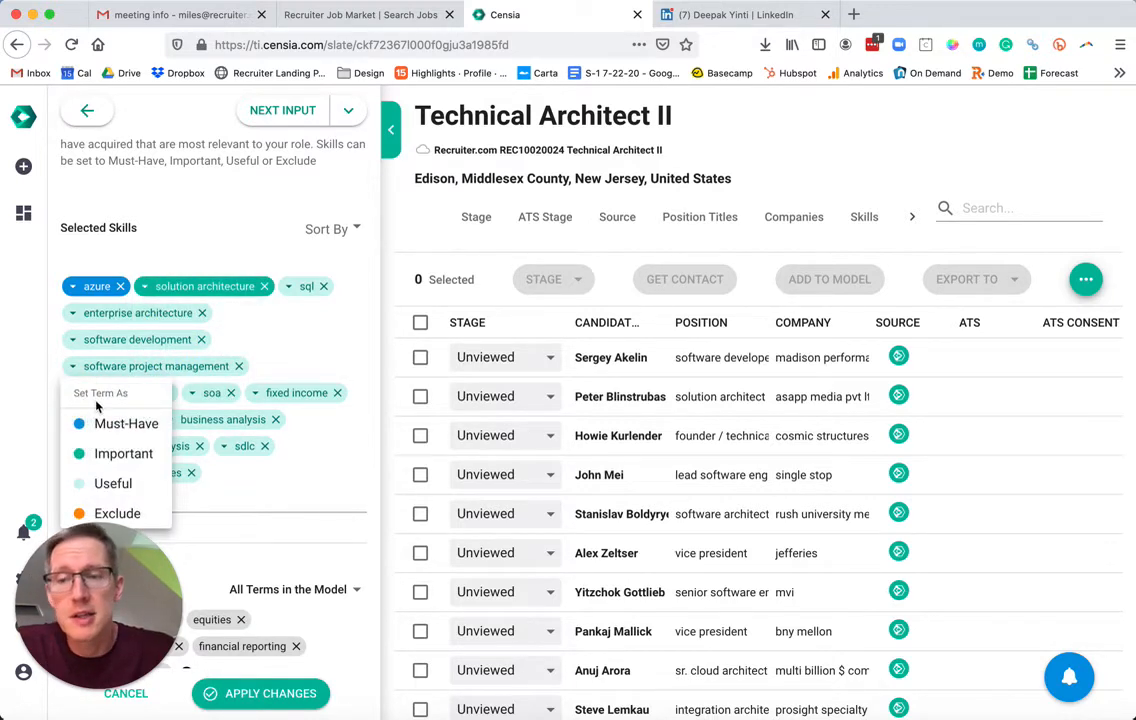
{"action": "left_click", "coordinate": [125, 513]}
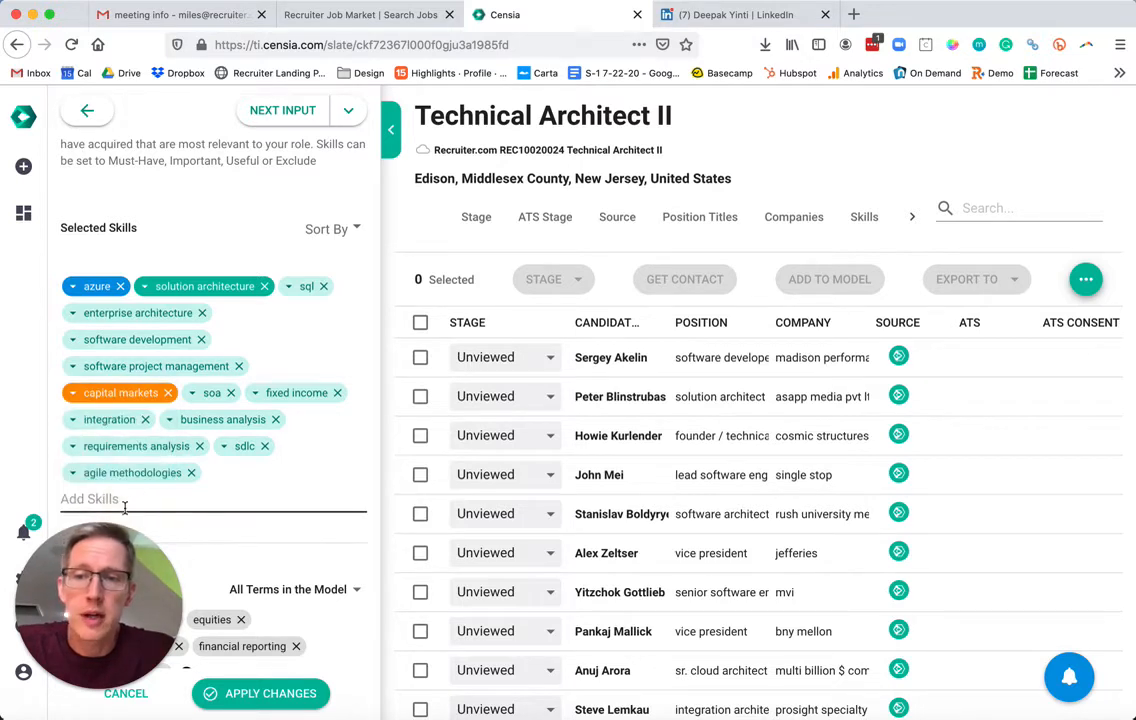
{"action": "left_click", "coordinate": [192, 393]}
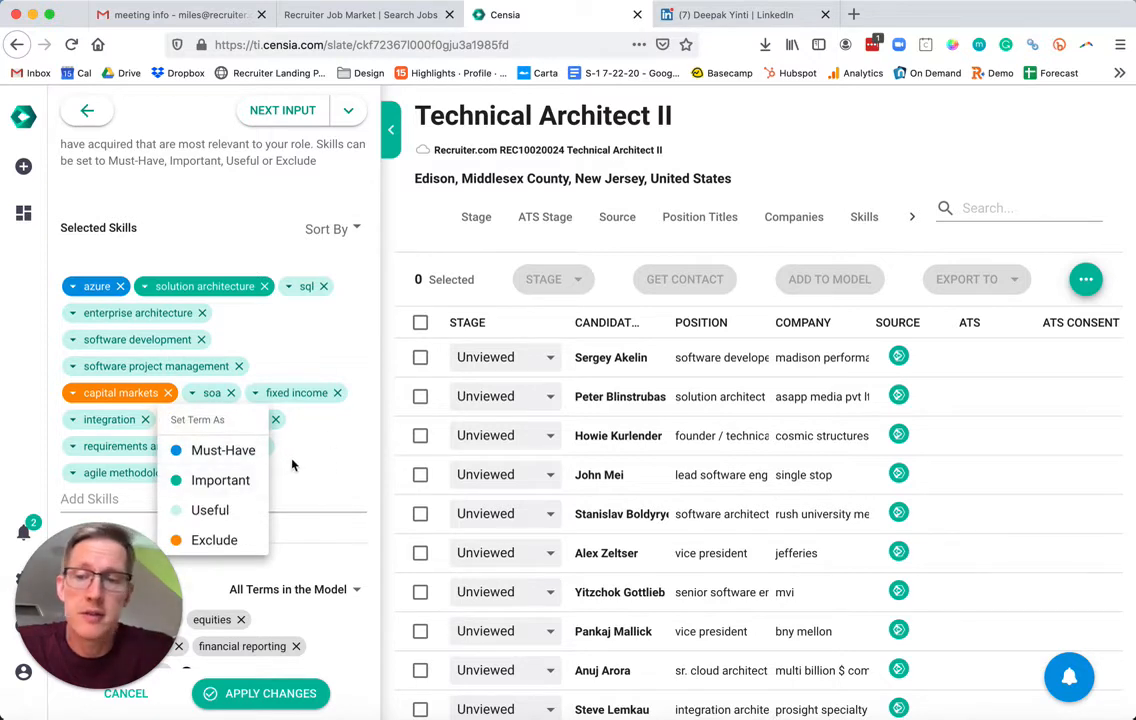
{"action": "left_click", "coordinate": [214, 509]}
Add project management from Suggested Skills and apply the skill changes.
{"action": "scroll", "coordinate": [300, 355], "scroll_direction": "down", "scroll_amount": 5}
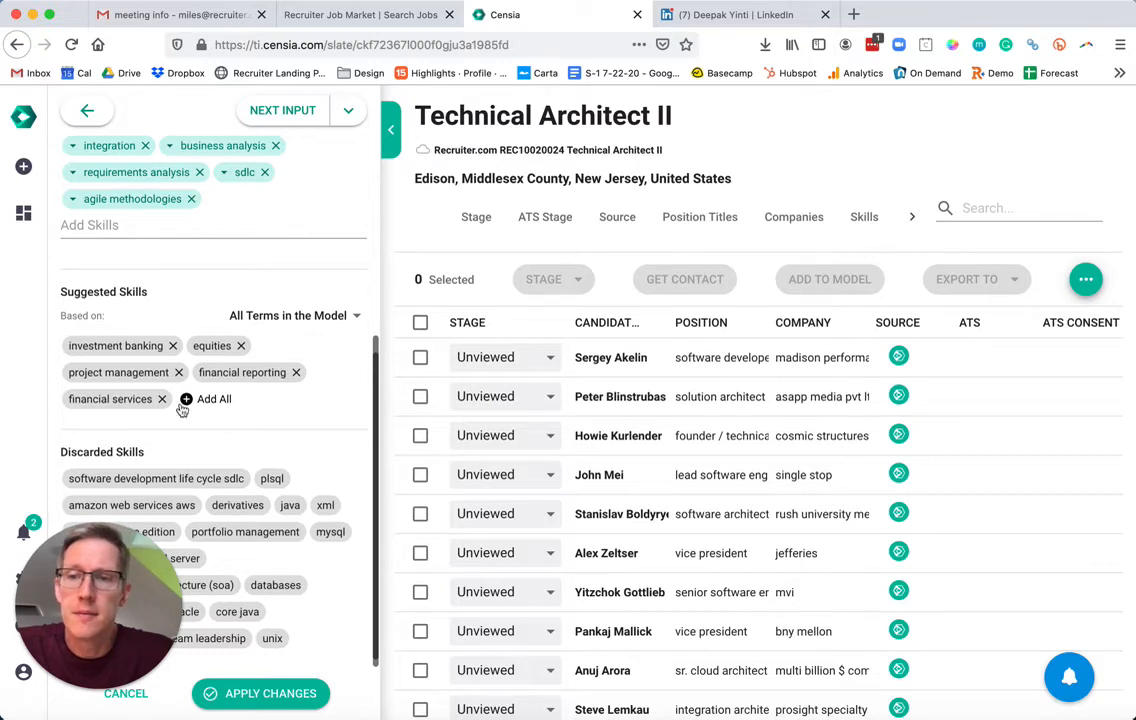
{"action": "left_click", "coordinate": [125, 373]}
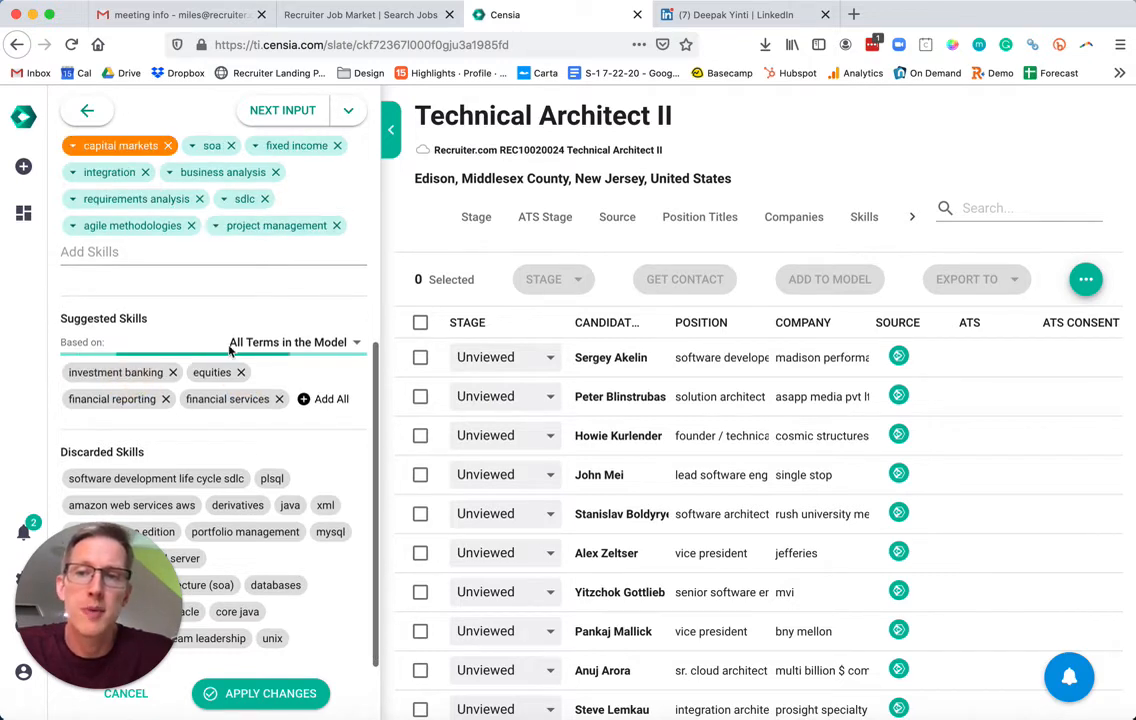
{"action": "left_click", "coordinate": [279, 693]}
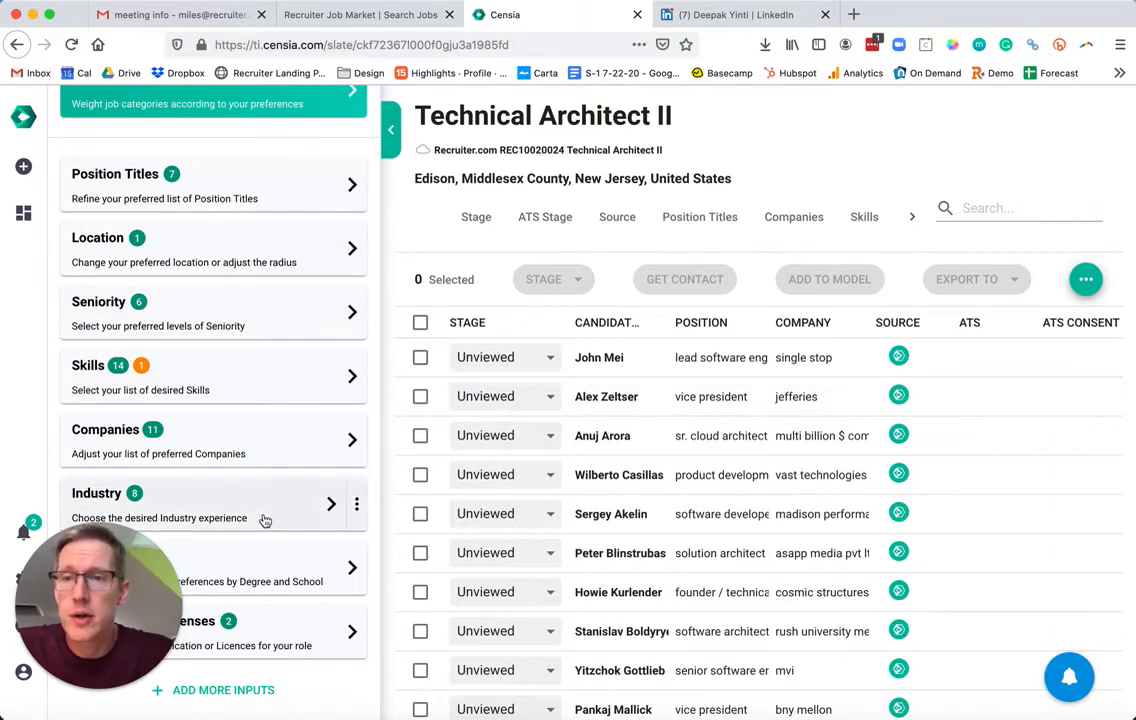
Widen the search radius around Edison from 50 to 100 miles and apply it.
{"action": "left_click", "coordinate": [259, 256]}
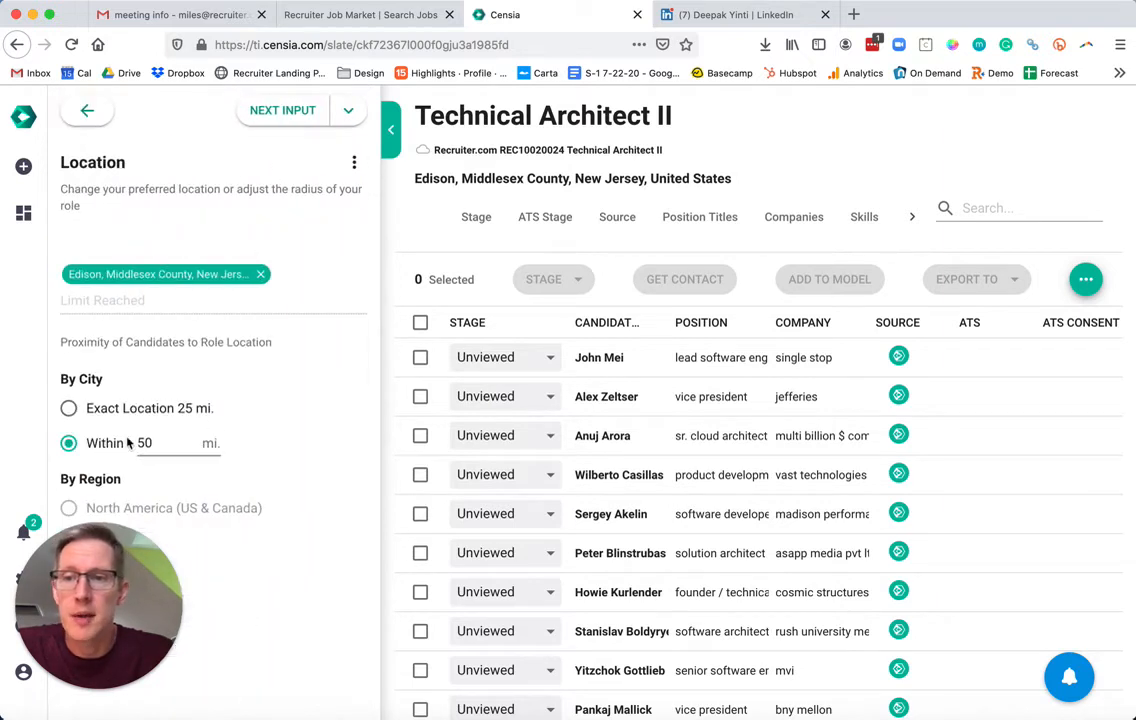
{"action": "left_click", "coordinate": [158, 442]}
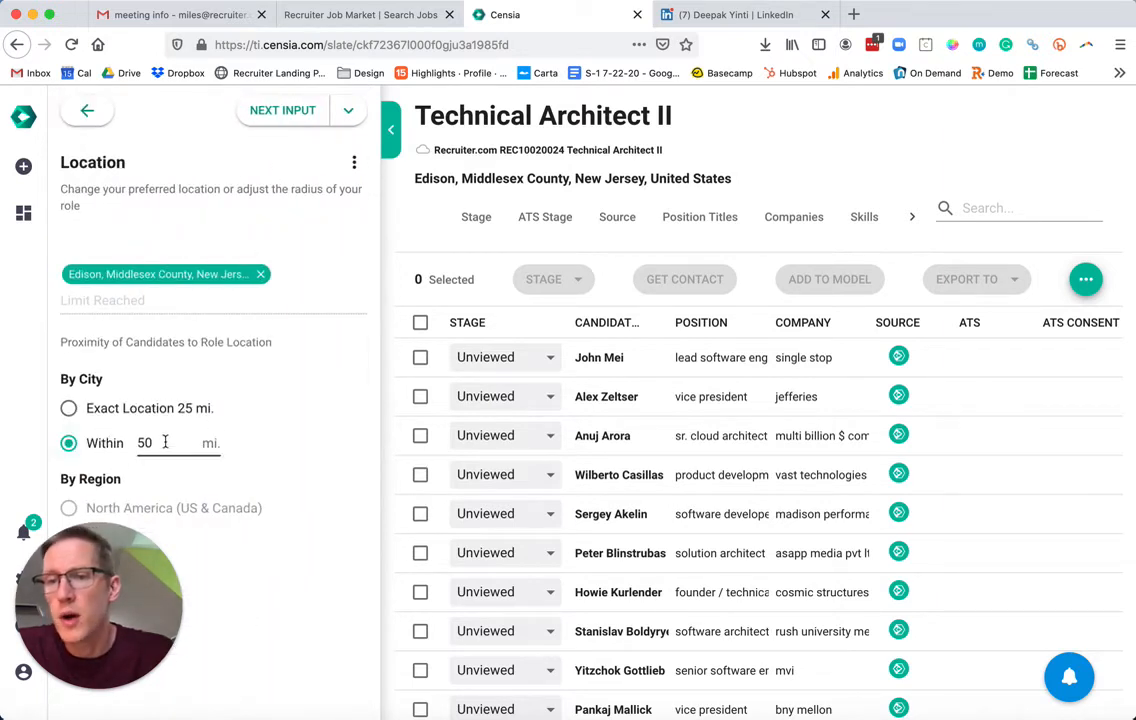
{"action": "left_click_drag", "start_coordinate": [128, 442], "coordinate": [166, 447]}
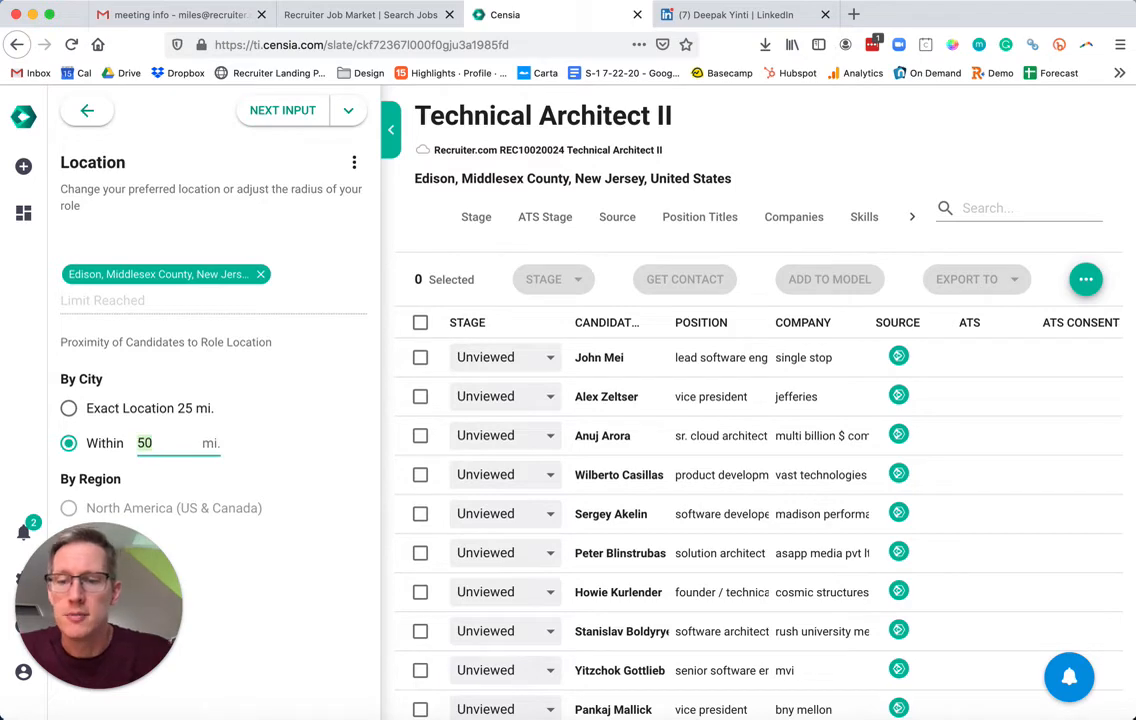
{"action": "type", "text": "100"}
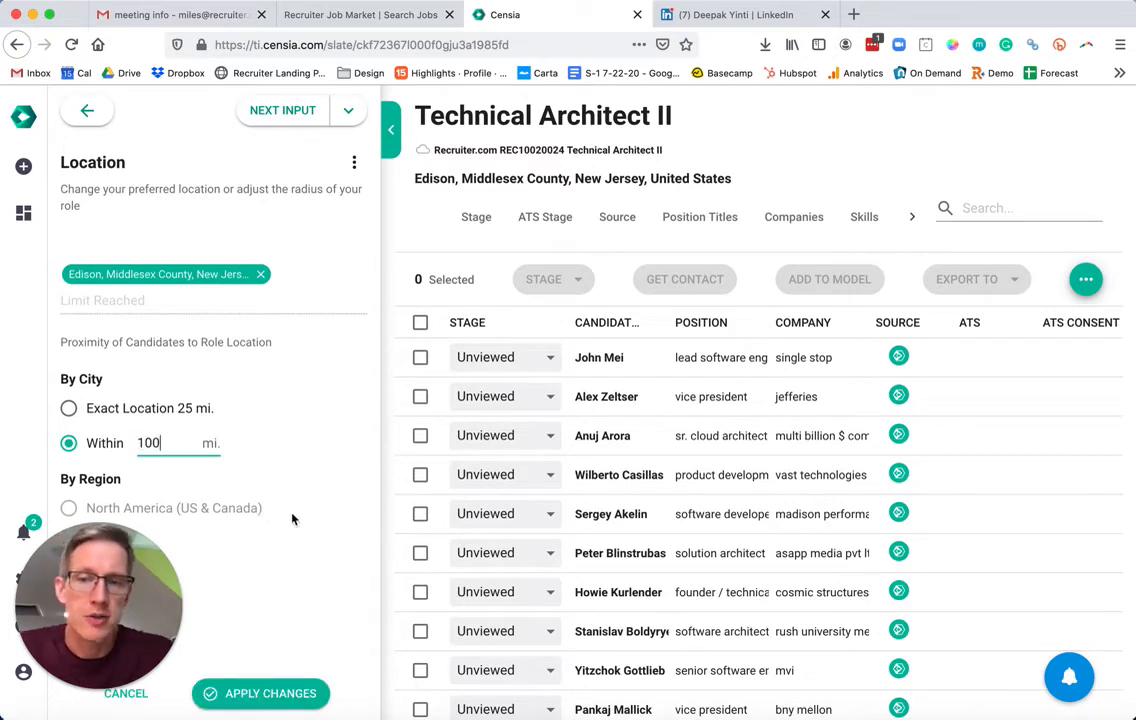
{"action": "left_click", "coordinate": [254, 692]}
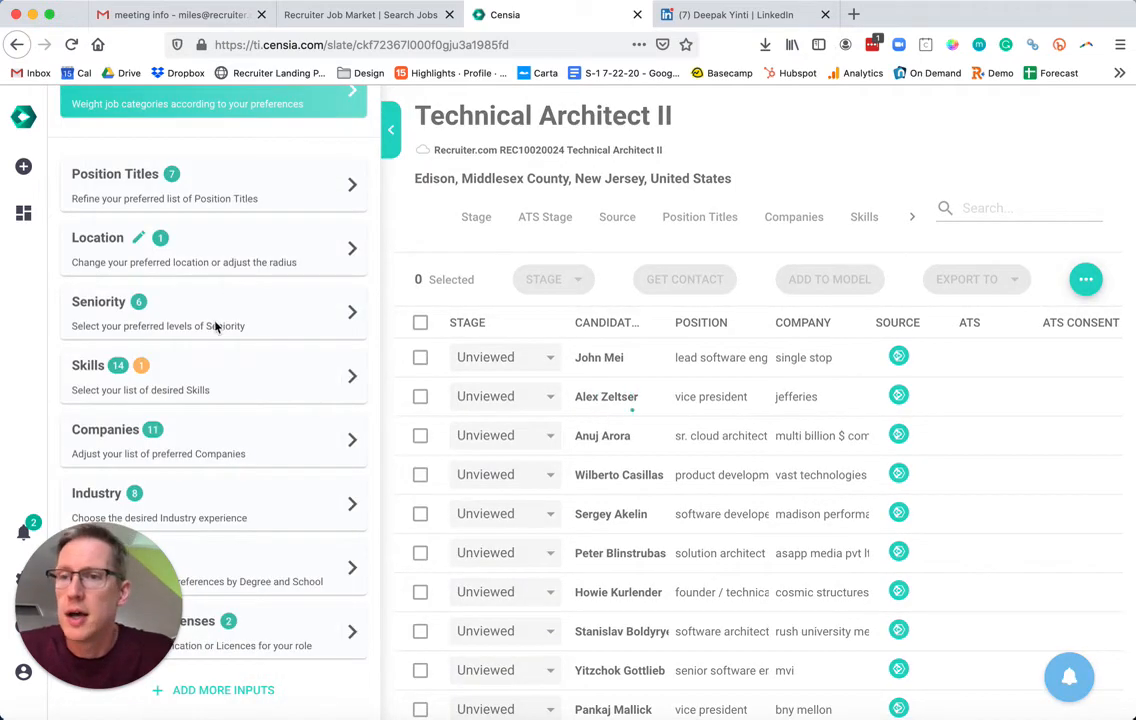
{"action": "left_click", "coordinate": [227, 320]}
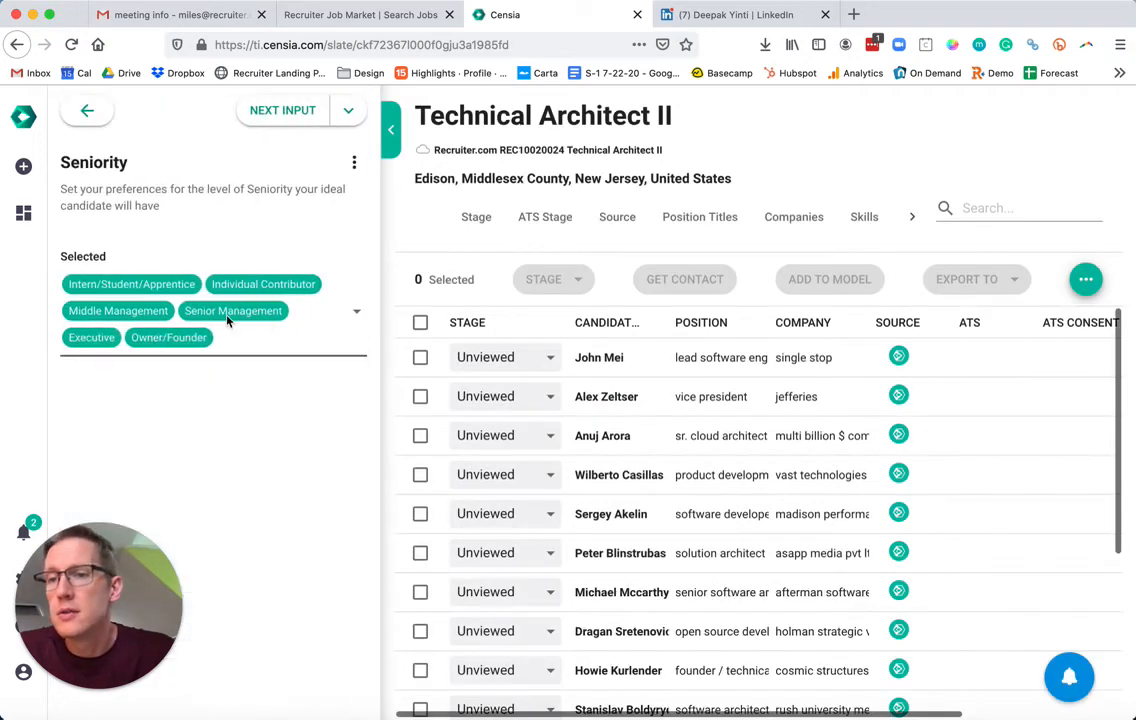
Remove Middle Management from the seniority levels, leaving five, and apply the change.
{"action": "left_click", "coordinate": [146, 316]}
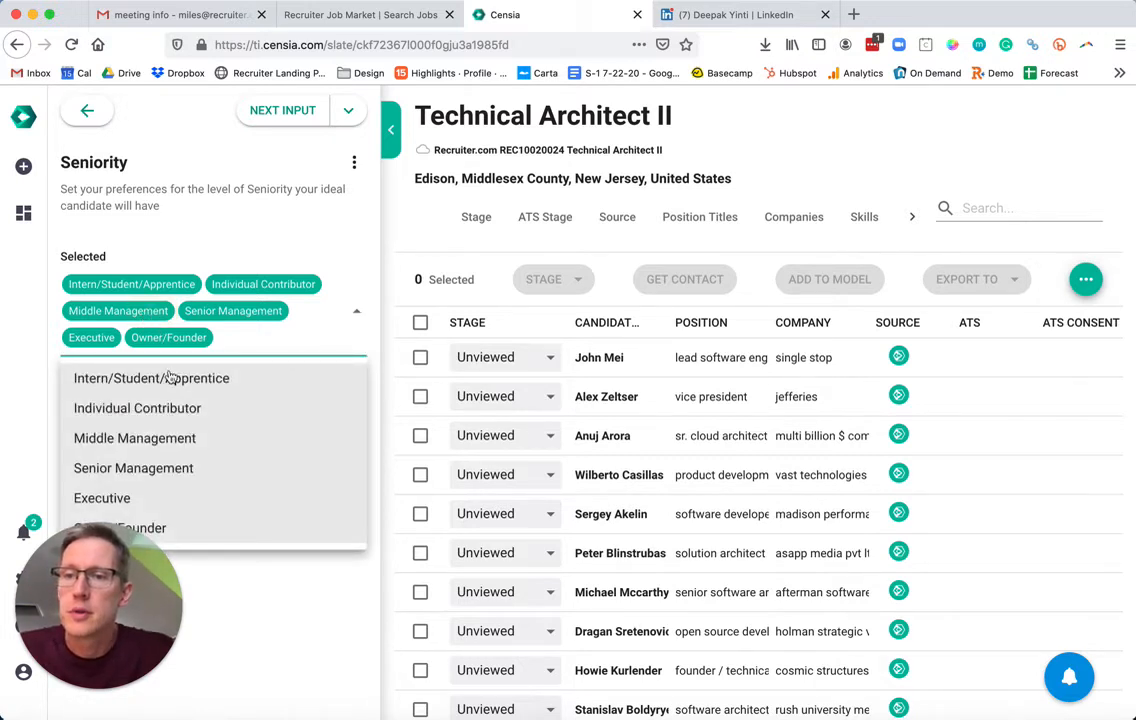
{"action": "left_click", "coordinate": [153, 439]}
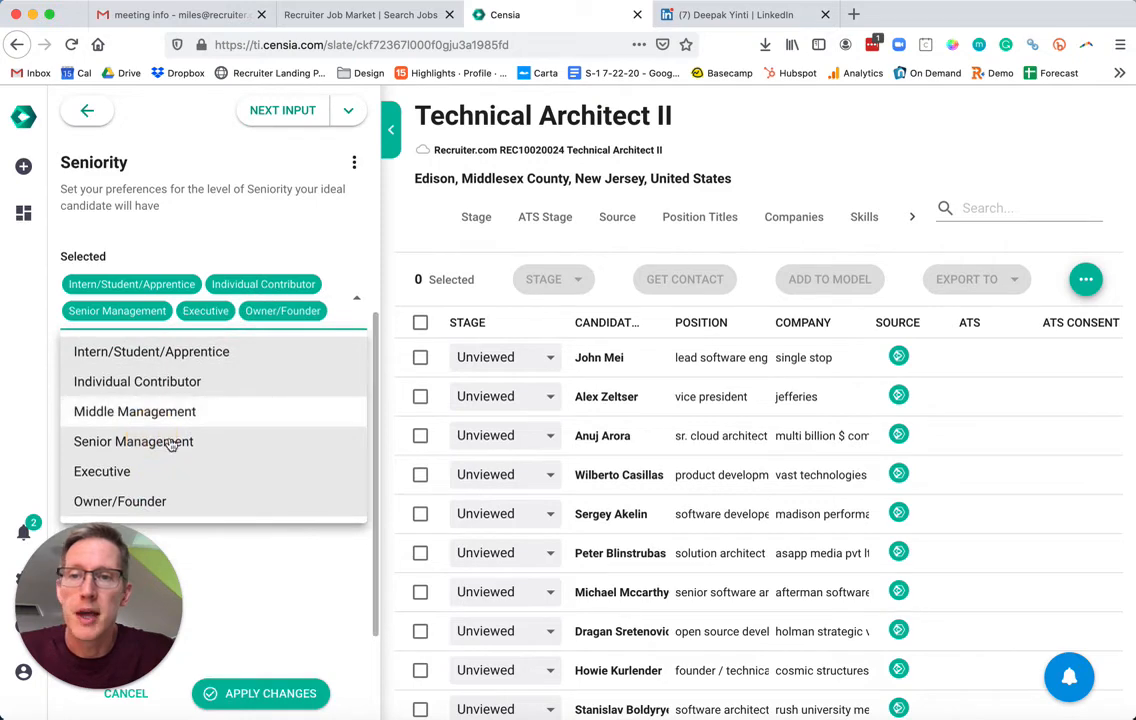
{"action": "left_click", "coordinate": [262, 698]}
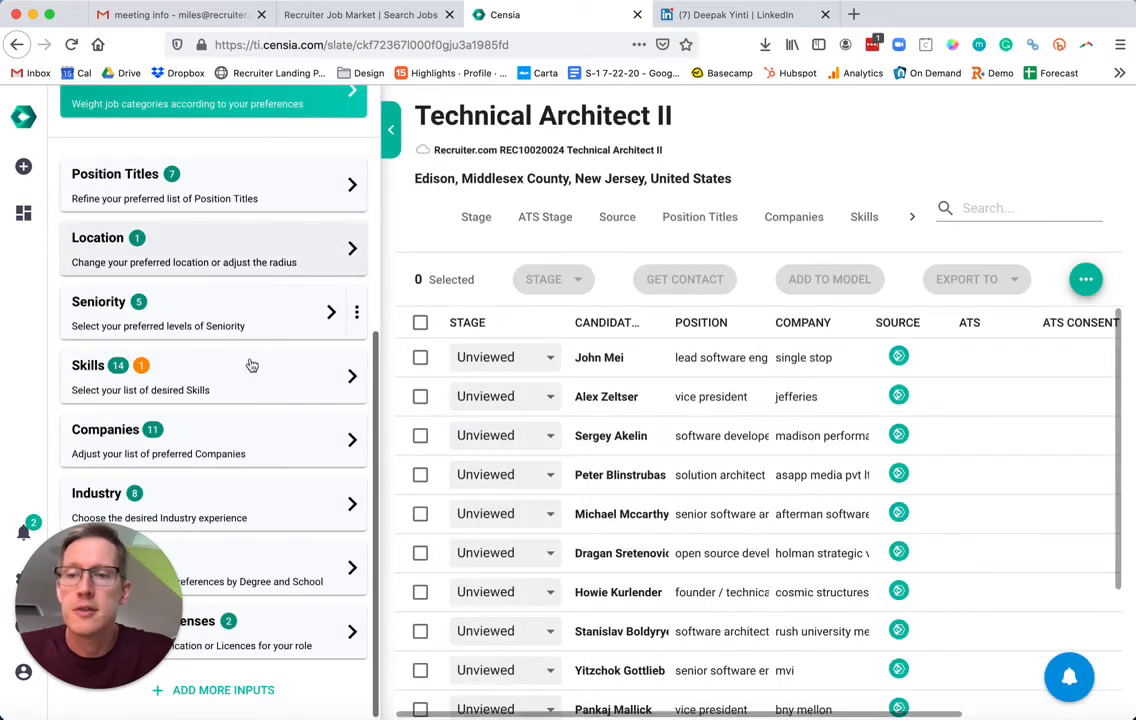
{"action": "left_click", "coordinate": [236, 508]}
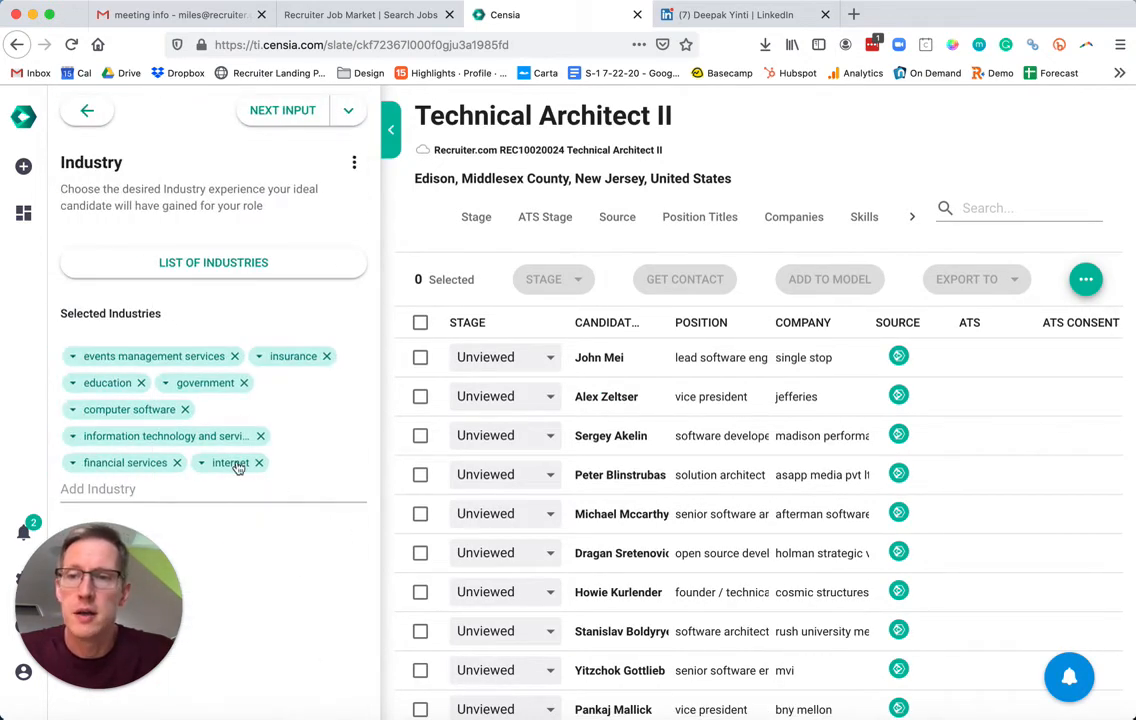
Set the computer software industry tier to Important and apply it.
{"action": "left_click", "coordinate": [73, 411]}
{"action": "left_click", "coordinate": [112, 467]}
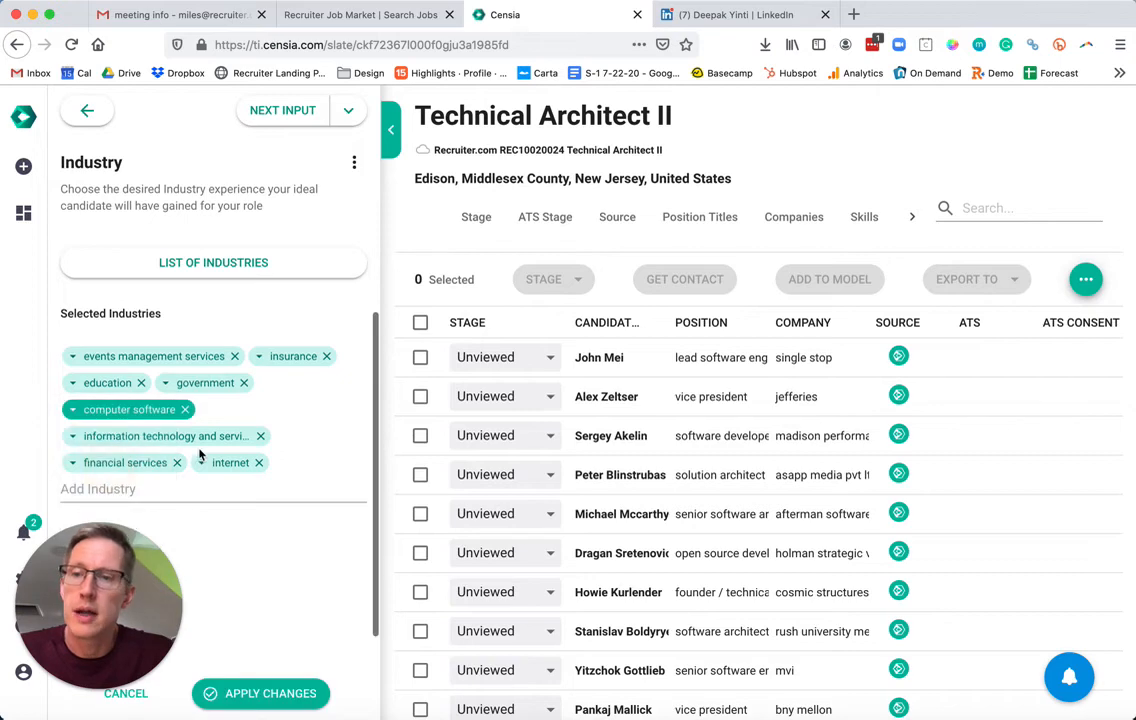
{"action": "left_click", "coordinate": [286, 699]}
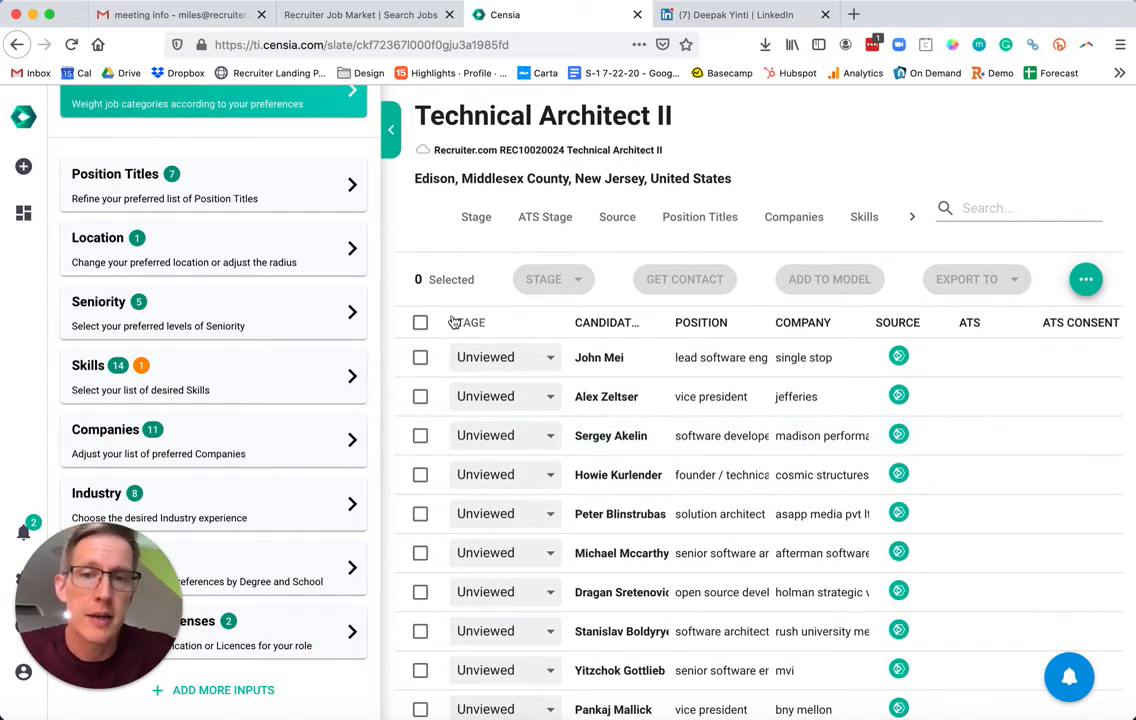
Select the top three candidates and export them to the Technical Architect II job on Recruiter.com.
{"action": "left_click", "coordinate": [421, 359]}
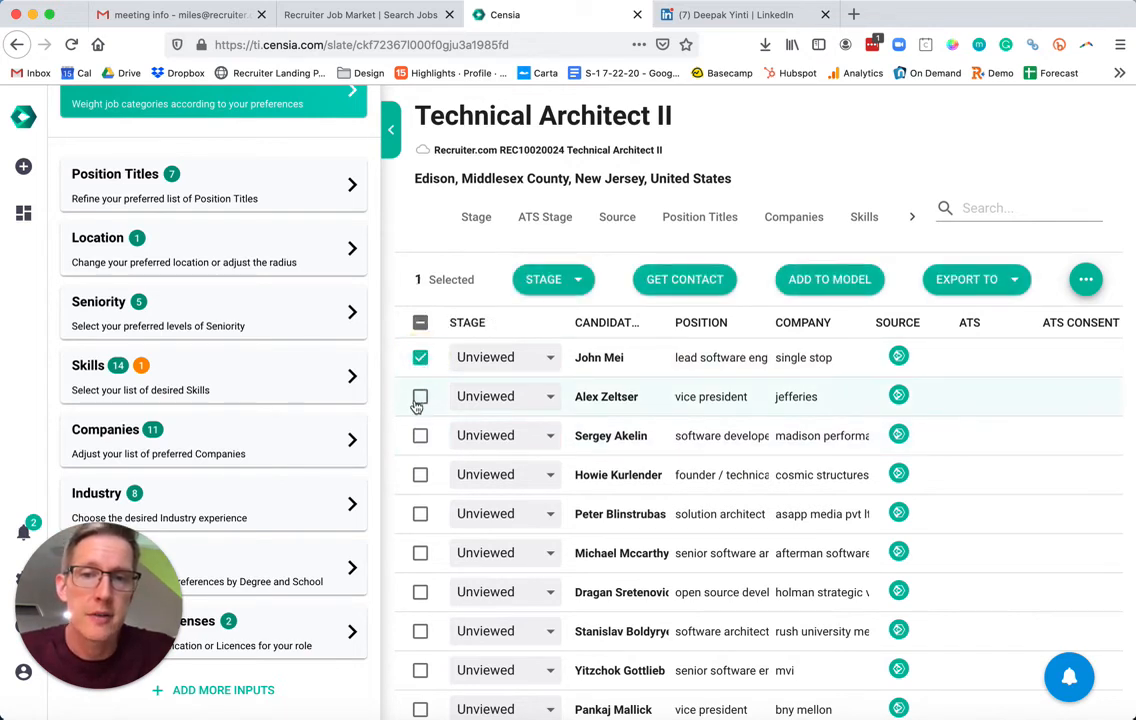
{"action": "left_click", "coordinate": [420, 397]}
{"action": "left_click", "coordinate": [420, 436]}
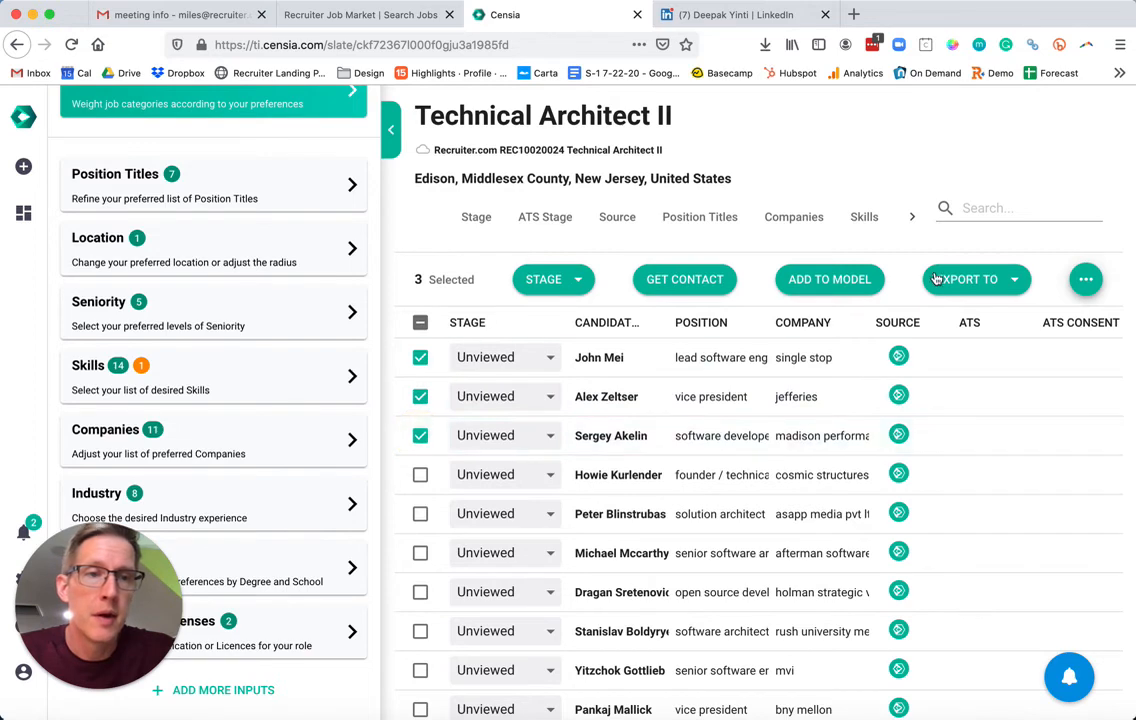
{"action": "left_click", "coordinate": [1007, 280]}
{"action": "left_click", "coordinate": [995, 318]}
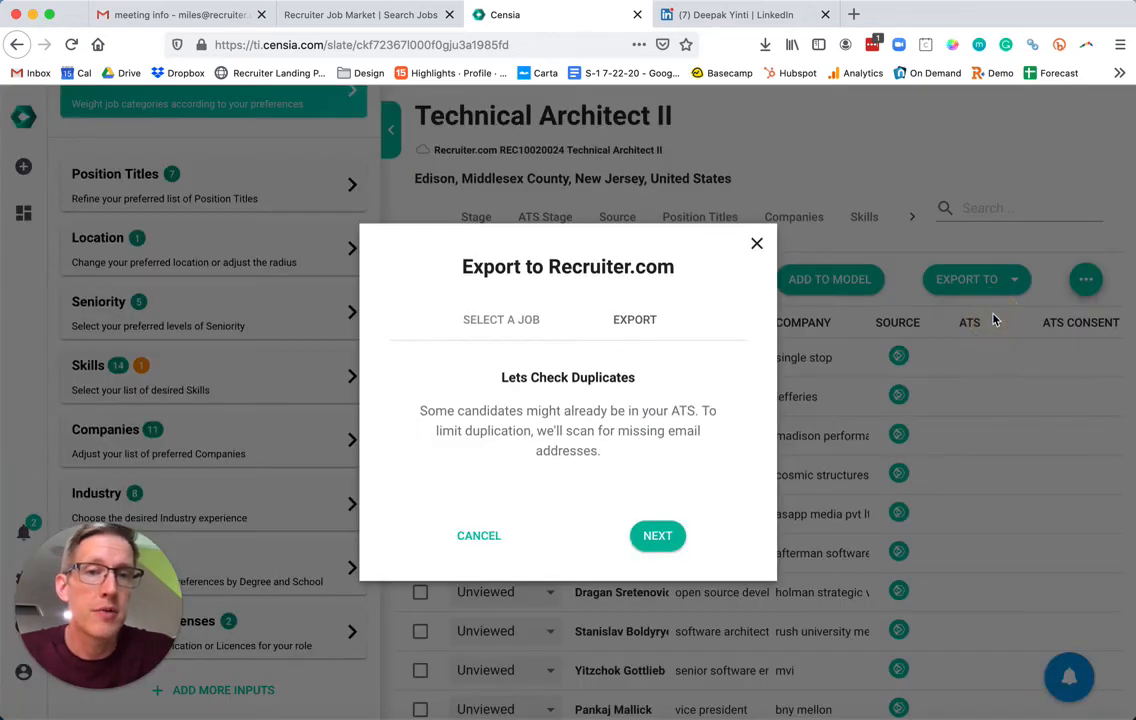
{"action": "left_click", "coordinate": [657, 535]}
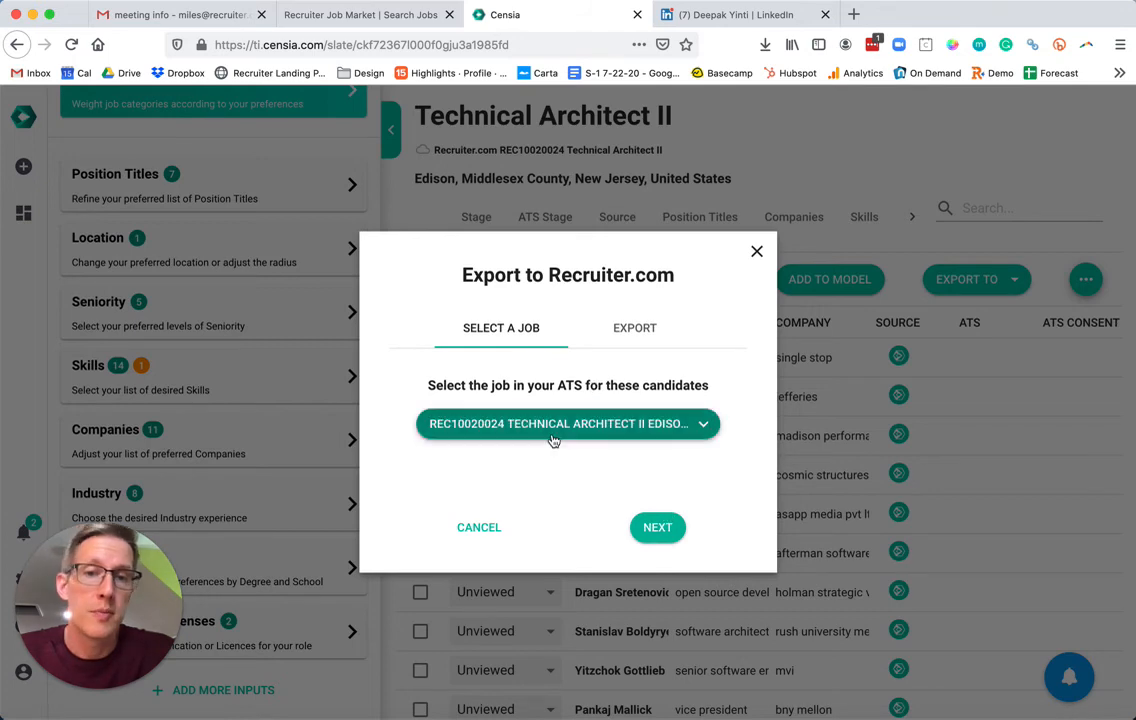
{"action": "left_click", "coordinate": [660, 528]}
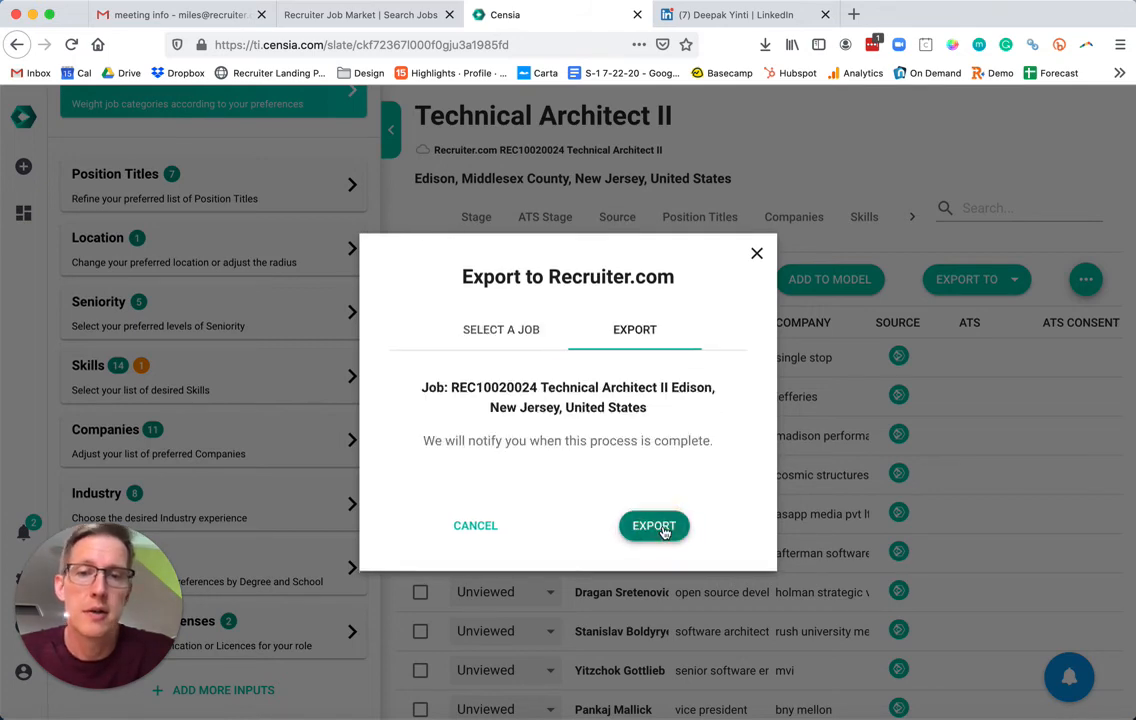
{"action": "left_click", "coordinate": [662, 531]}
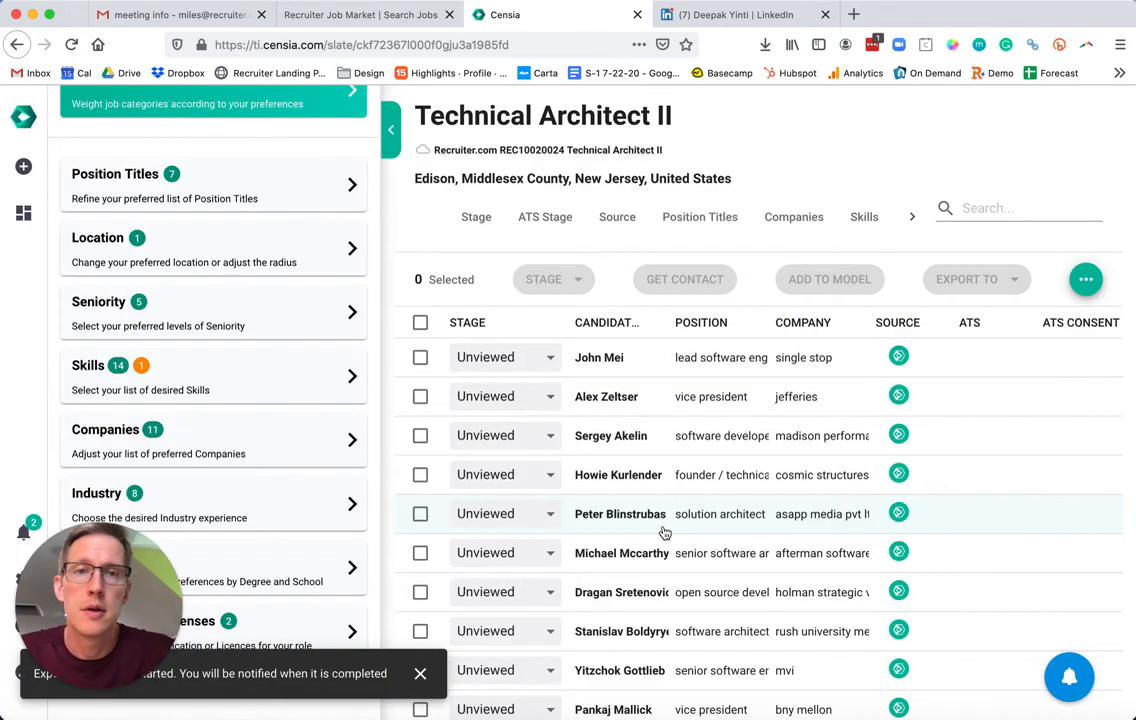
In Recruiter.com, open Manage Candidates > Matched Candidates and scroll through the Technical Architect II candidates.
{"action": "left_click", "coordinate": [383, 14]}
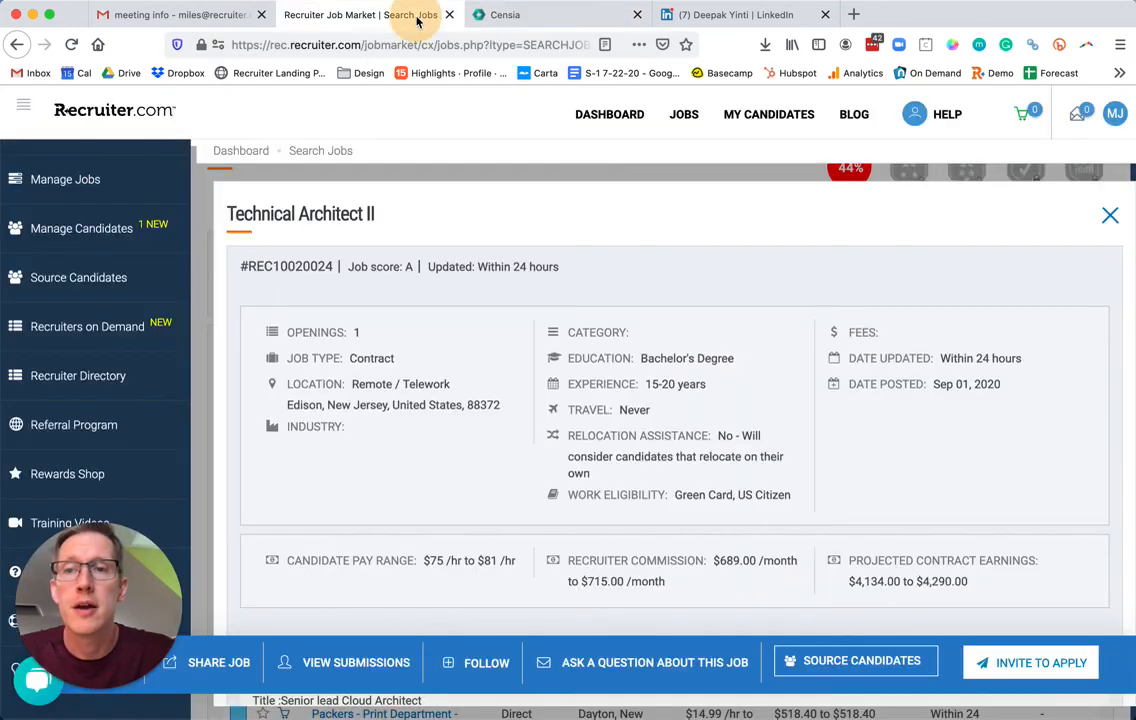
{"action": "left_click", "coordinate": [128, 232]}
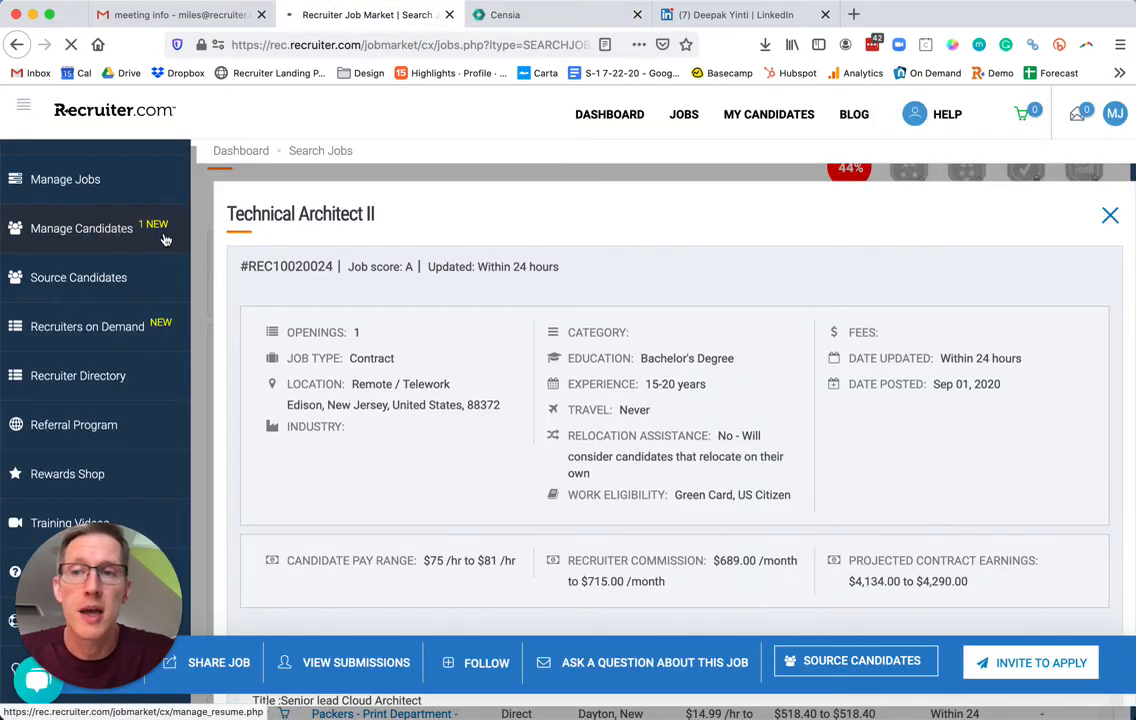
{"action": "left_click", "coordinate": [101, 238]}
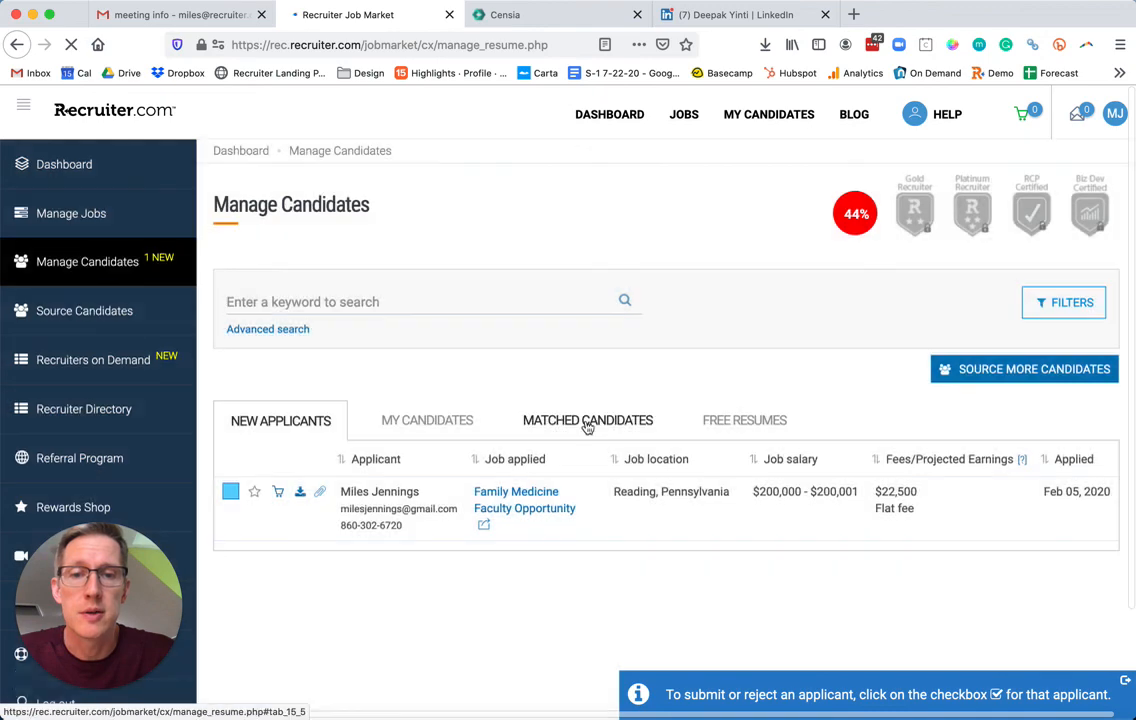
{"action": "left_click", "coordinate": [587, 422]}
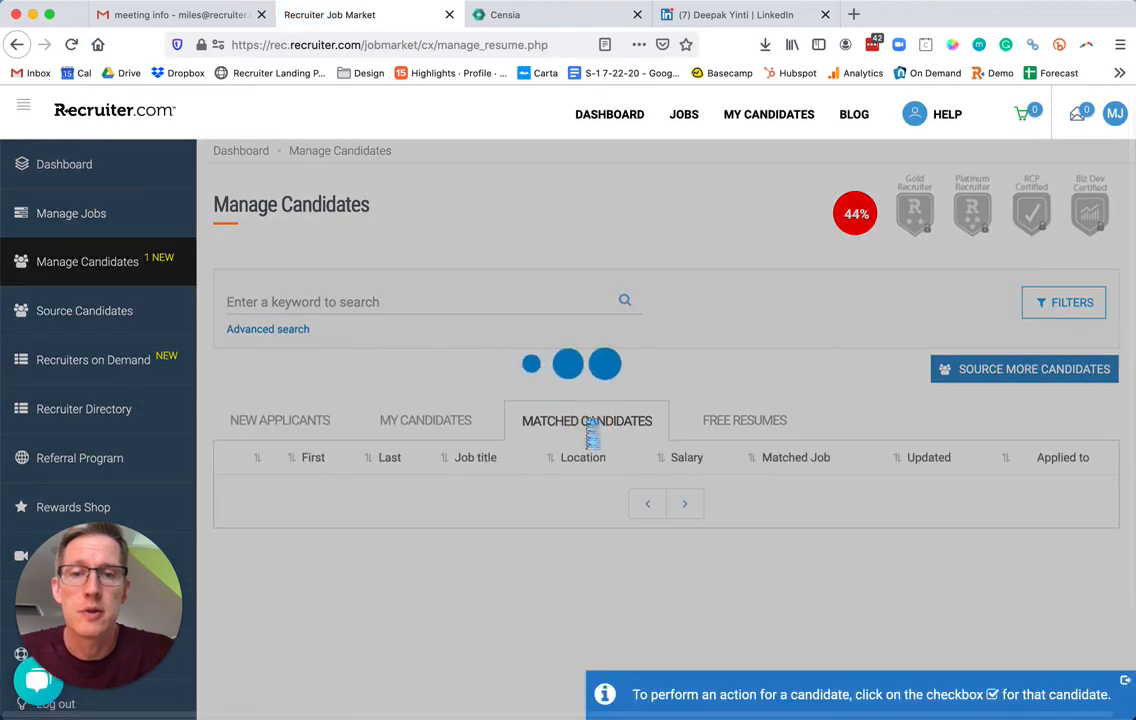
{"action": "scroll", "coordinate": [640, 399], "scroll_direction": "down", "scroll_amount": 1}
{"action": "scroll", "coordinate": [640, 399], "scroll_direction": "down", "scroll_amount": 3}
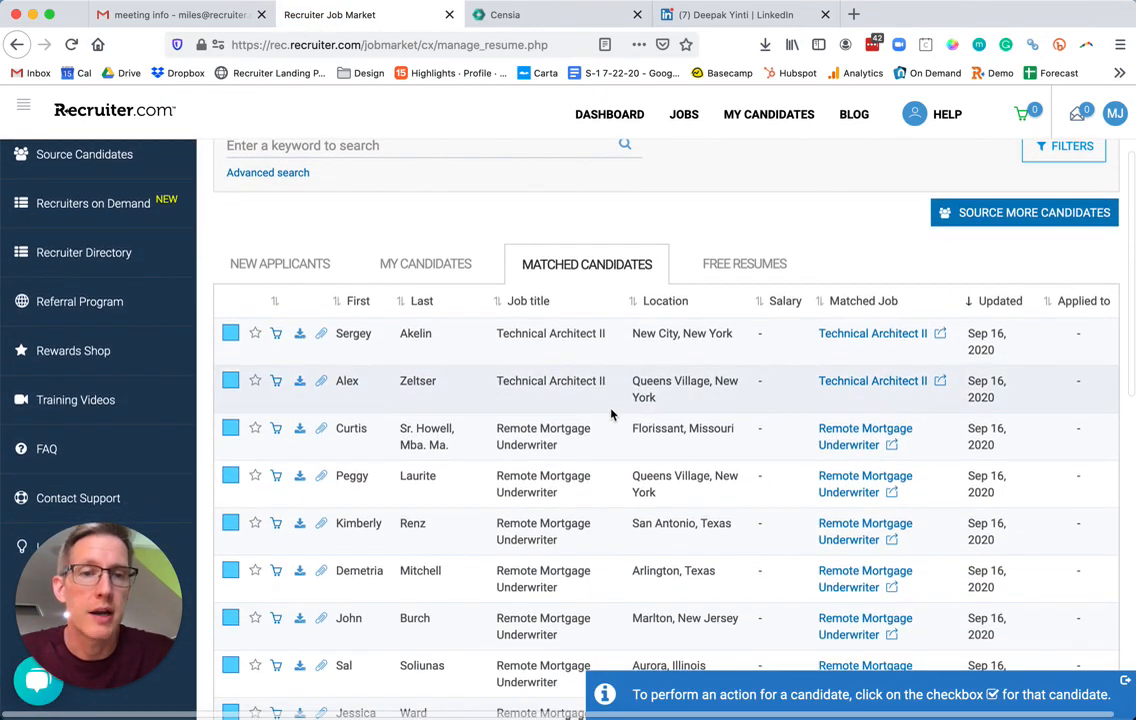
{"action": "scroll", "coordinate": [683, 406], "scroll_direction": "down", "scroll_amount": 4}
{"action": "scroll", "coordinate": [682, 404], "scroll_direction": "down", "scroll_amount": 6}
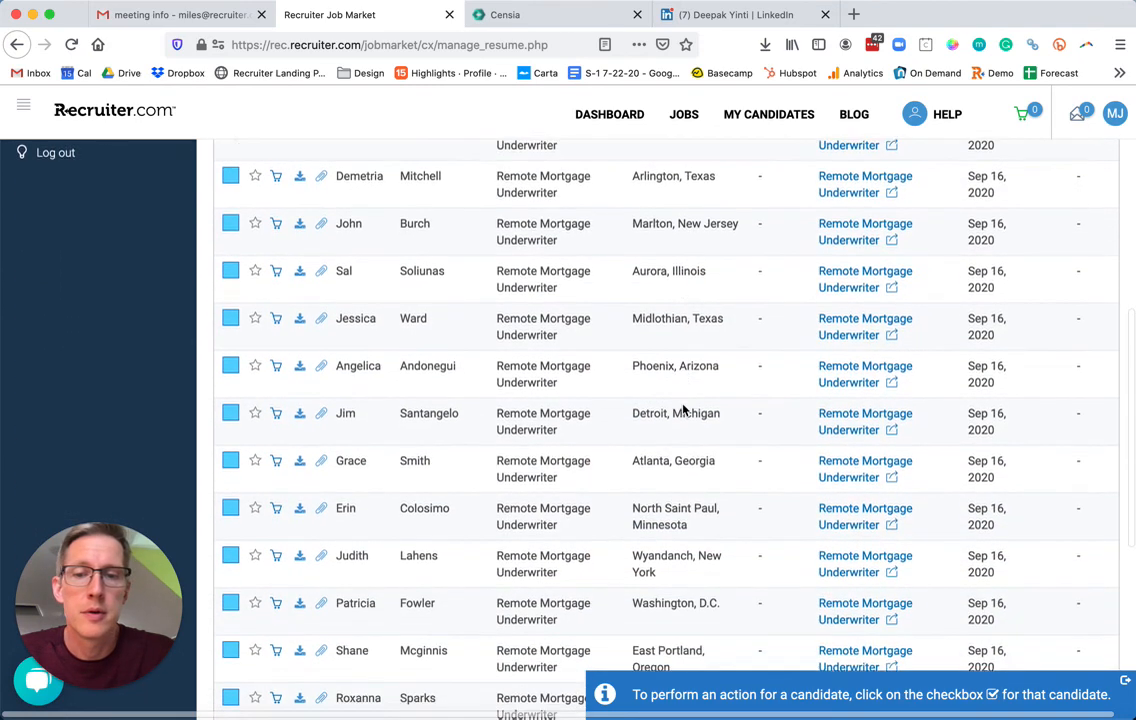